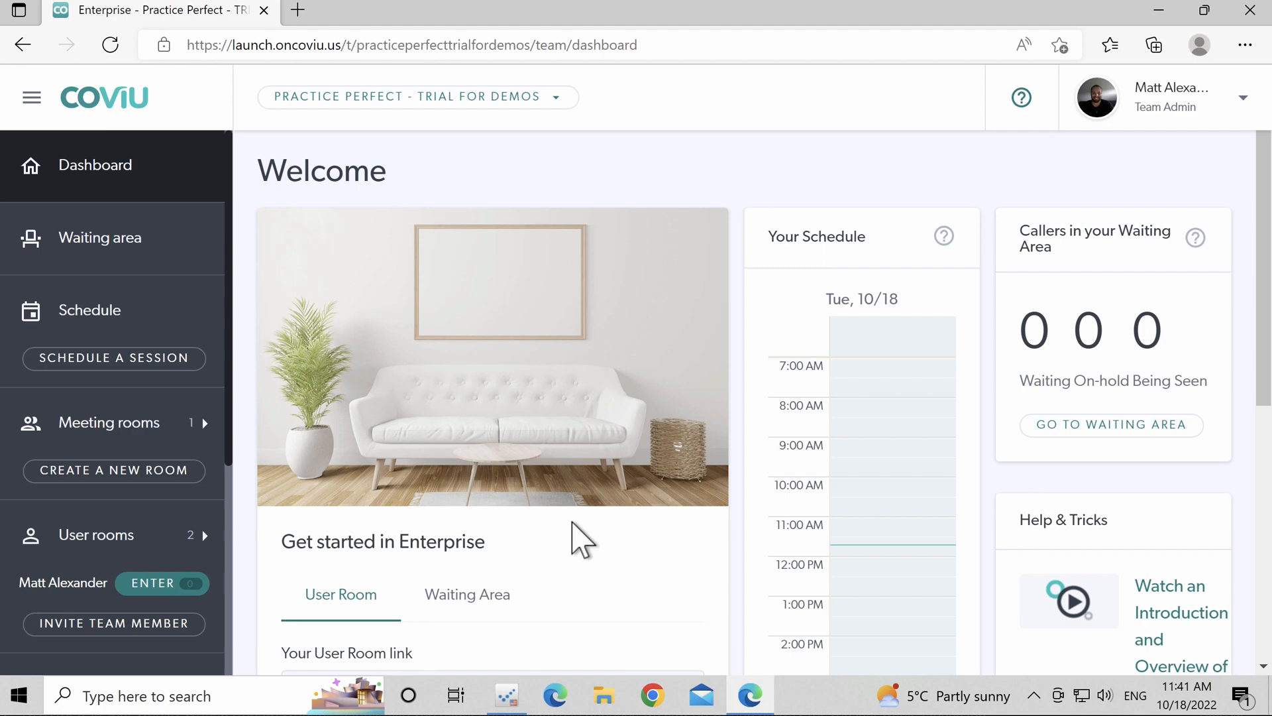
Step: Copy the User Room link and the Waiting Area link from the dashboard, and open the waiting area page
scroll(581, 540, down, 2)
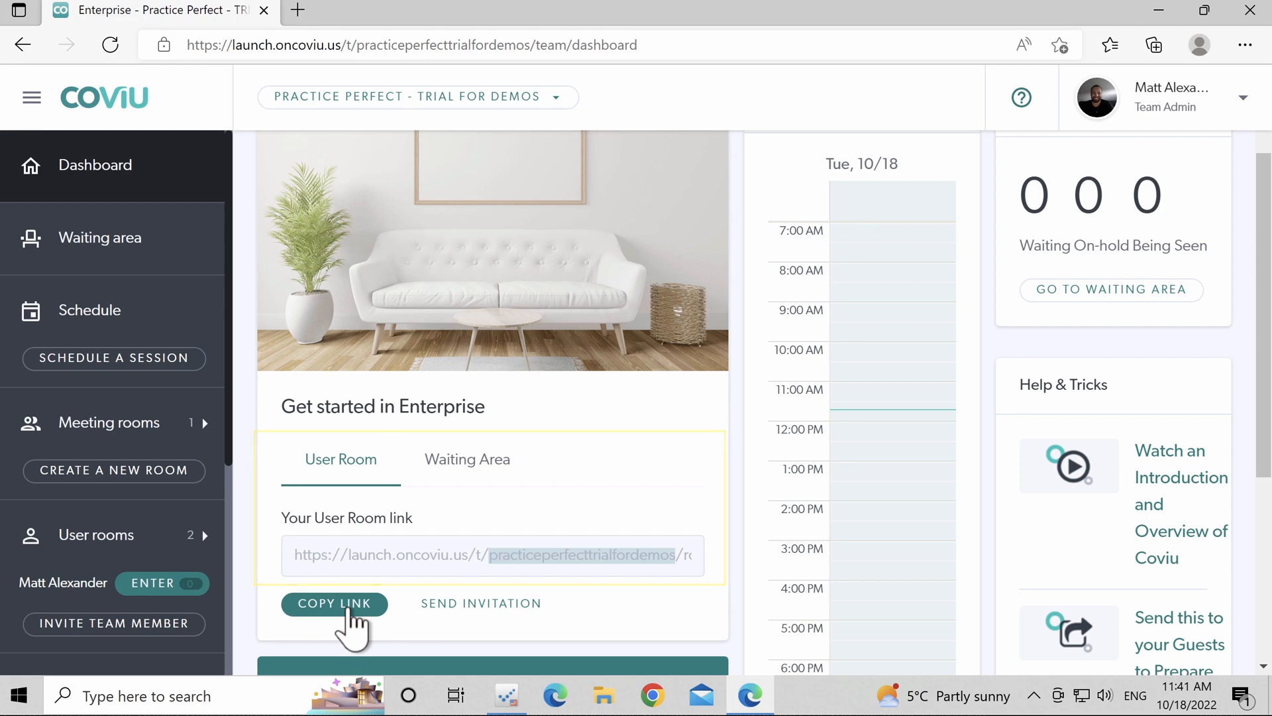
click(349, 610)
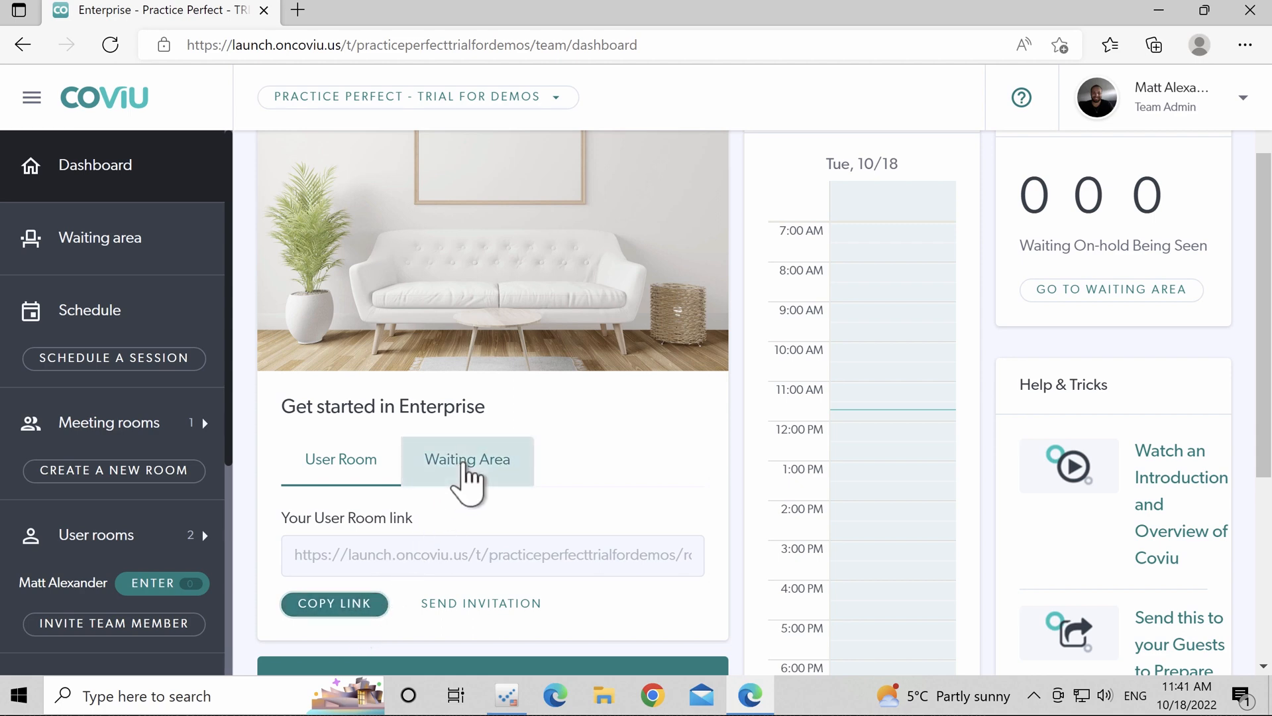
click(466, 461)
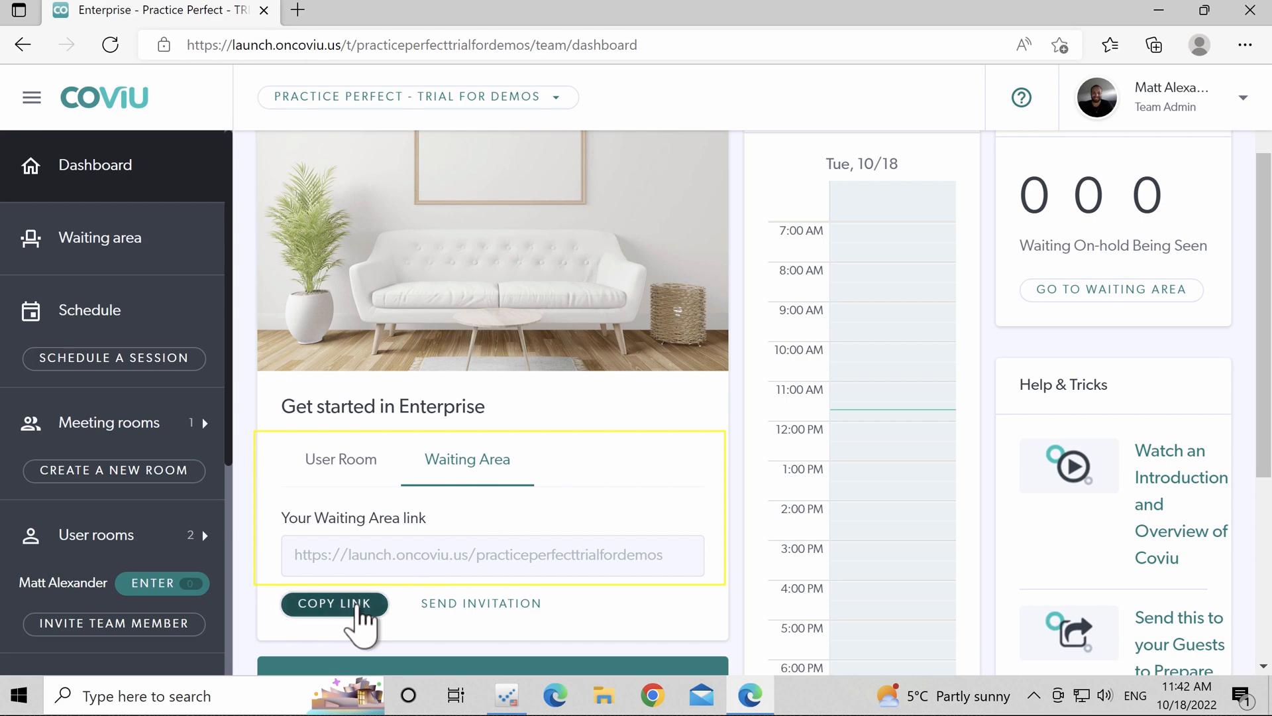
click(359, 604)
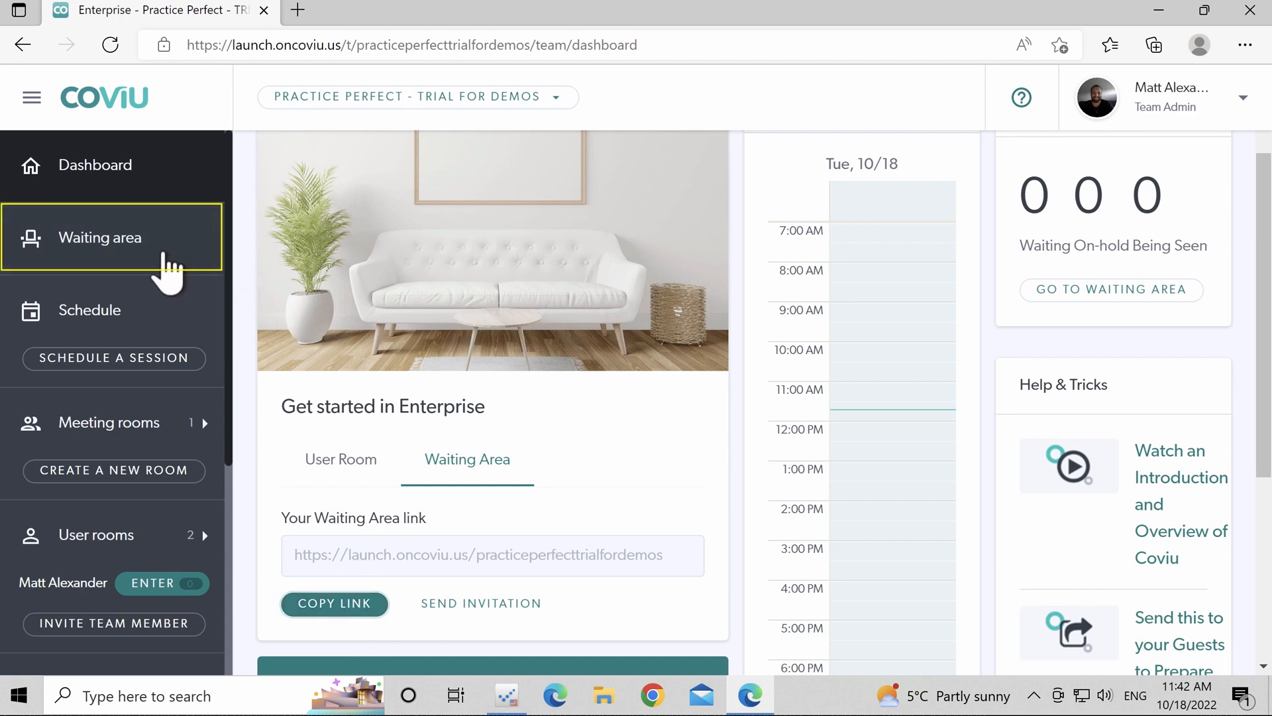
click(161, 255)
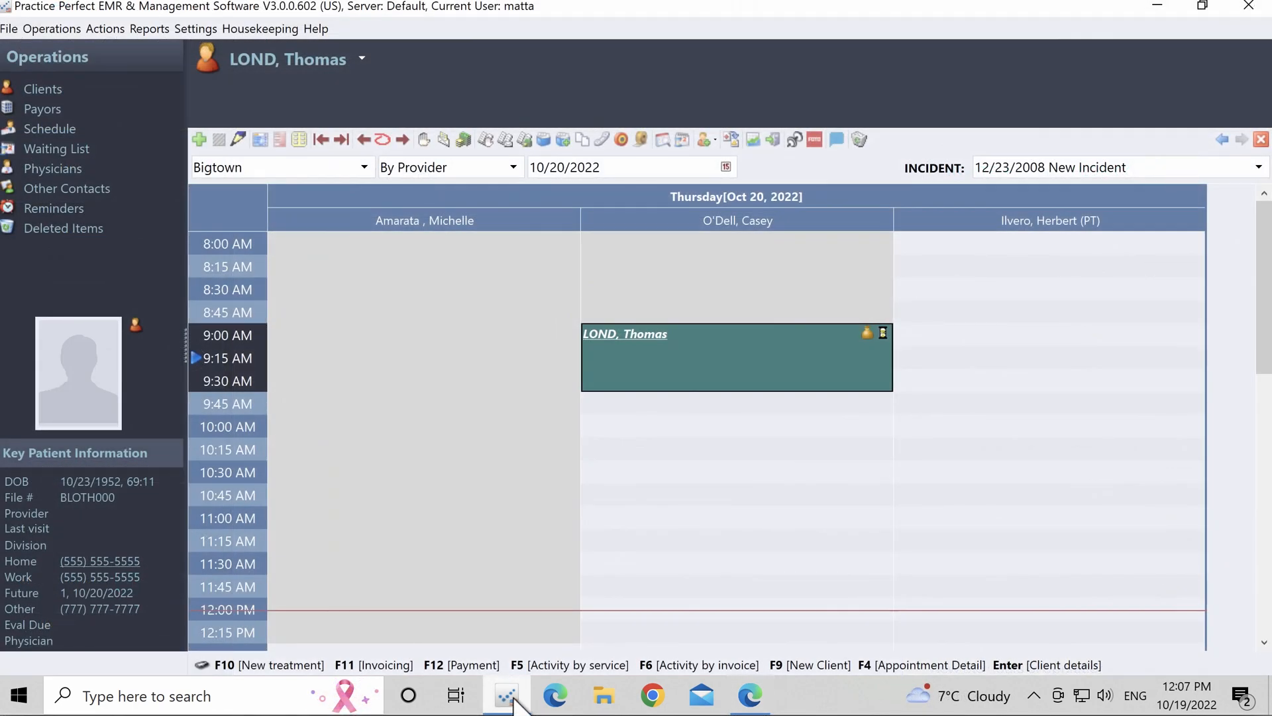
Step: Open the detail record of the physical therapist who has the 9:00 AM appointment and locate the patient and provider virtual link fields
click(276, 30)
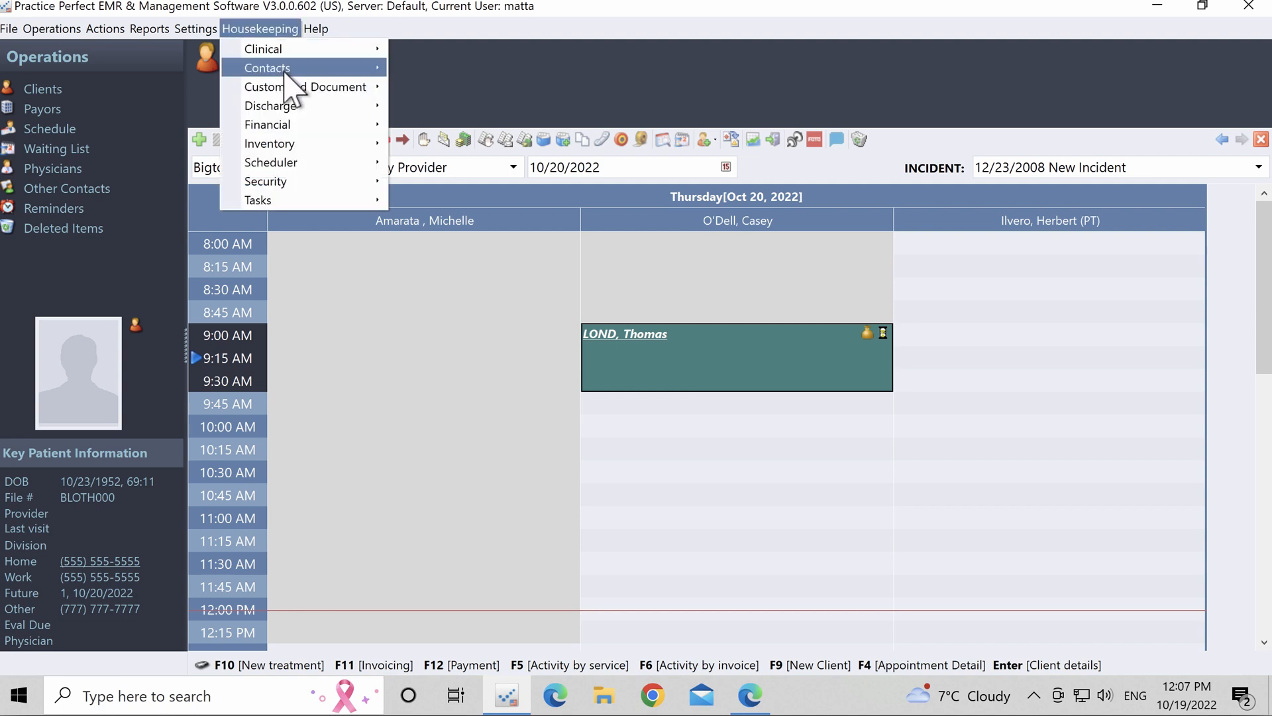
mouse_move(295, 74)
click(452, 185)
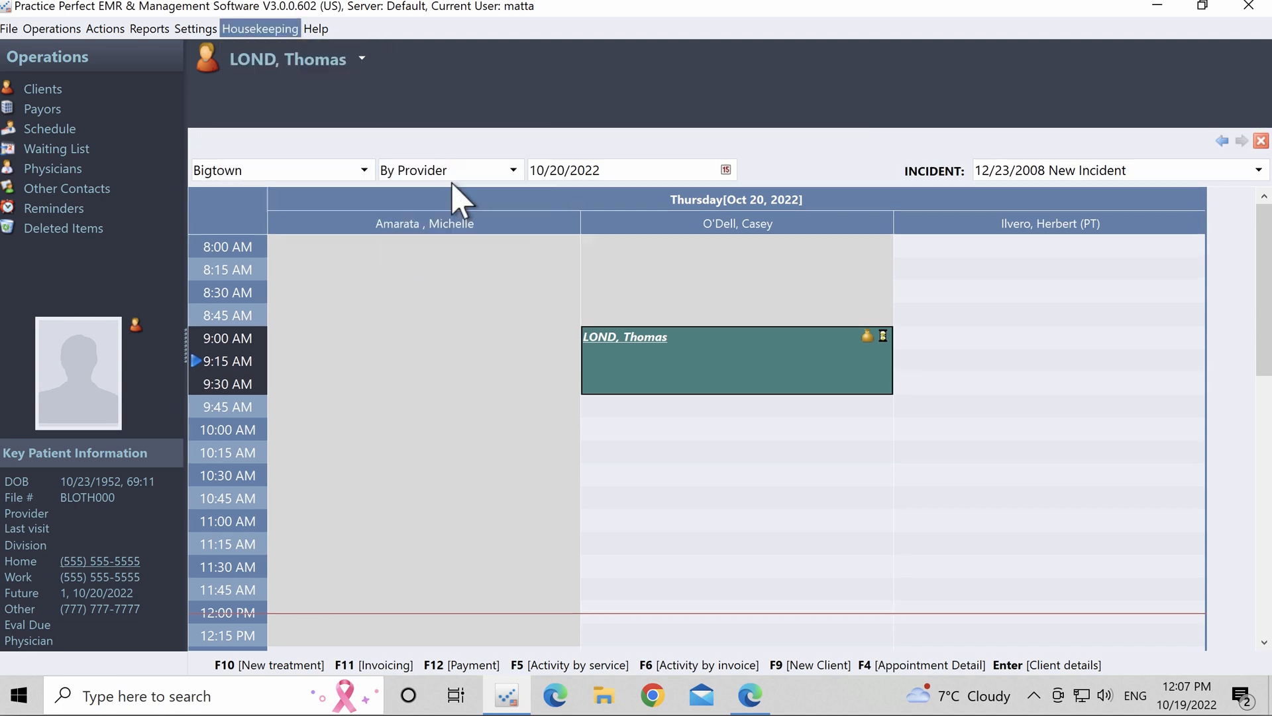
click(286, 425)
double_click(286, 426)
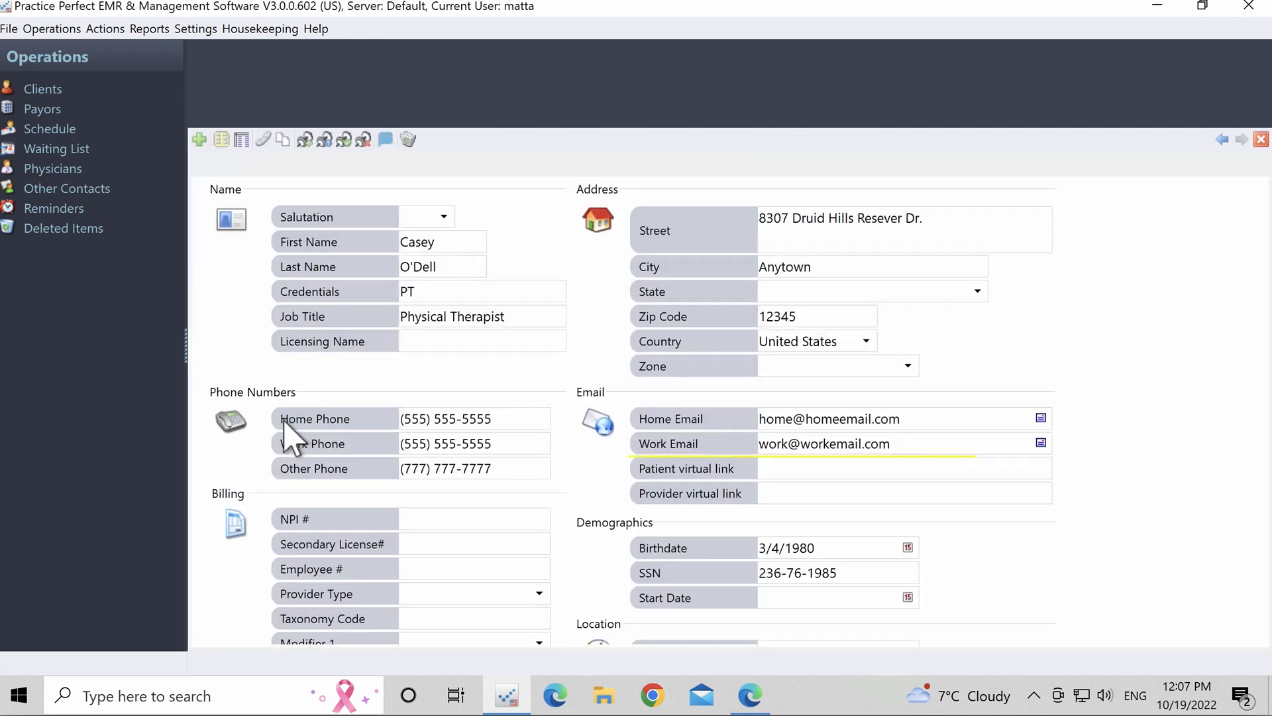
click(884, 470)
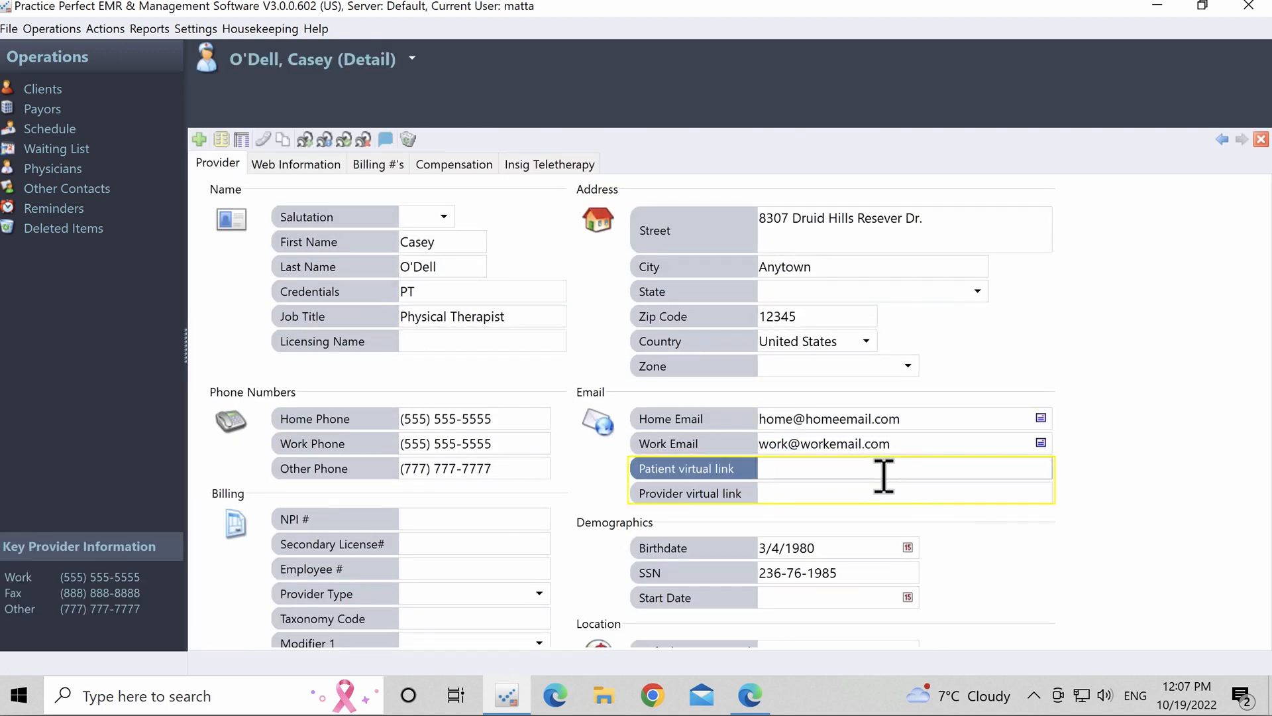
click(874, 494)
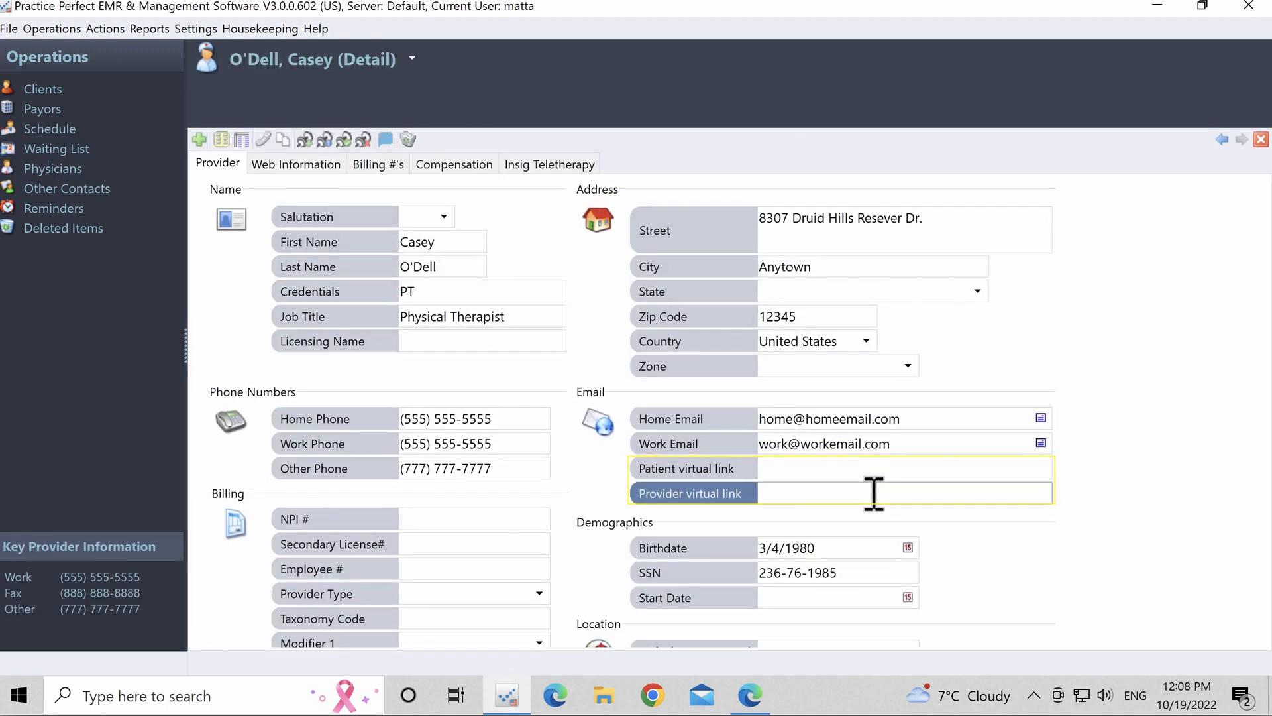
Step: Switch to Coviu, copy the User Room link and paste it as the Patient virtual link in the Practice Perfect provider record
click(750, 695)
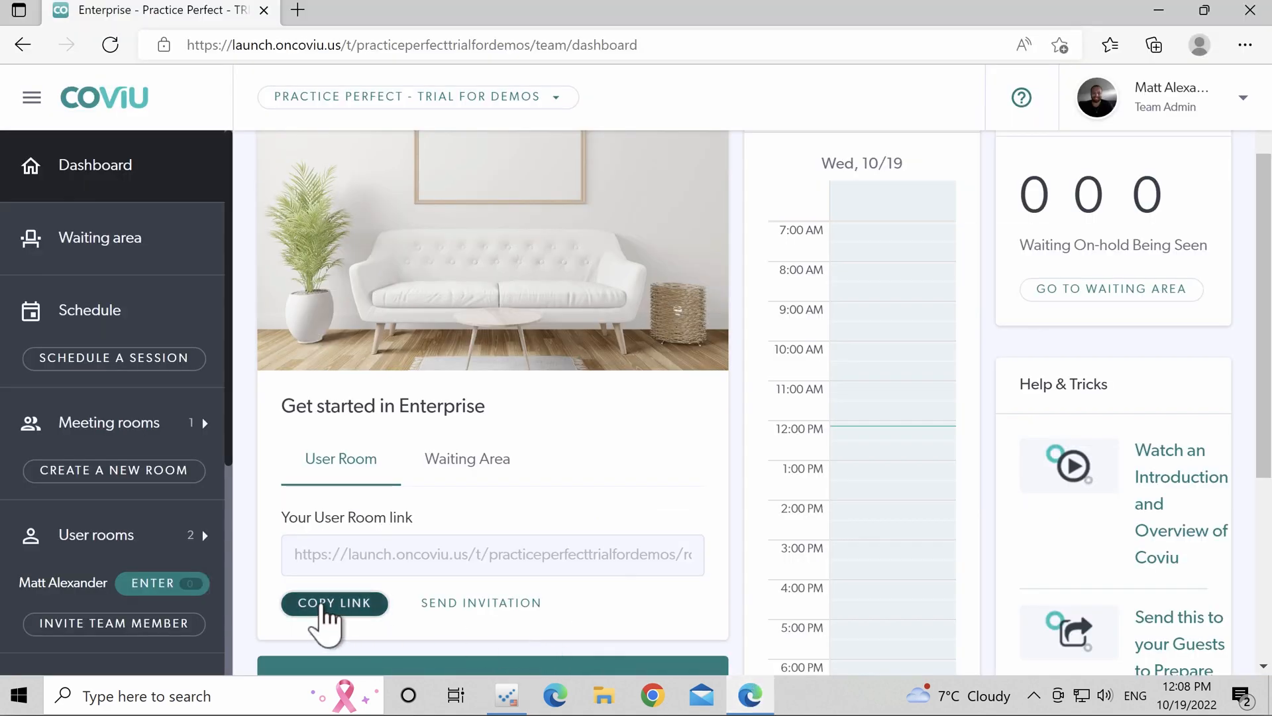
click(325, 604)
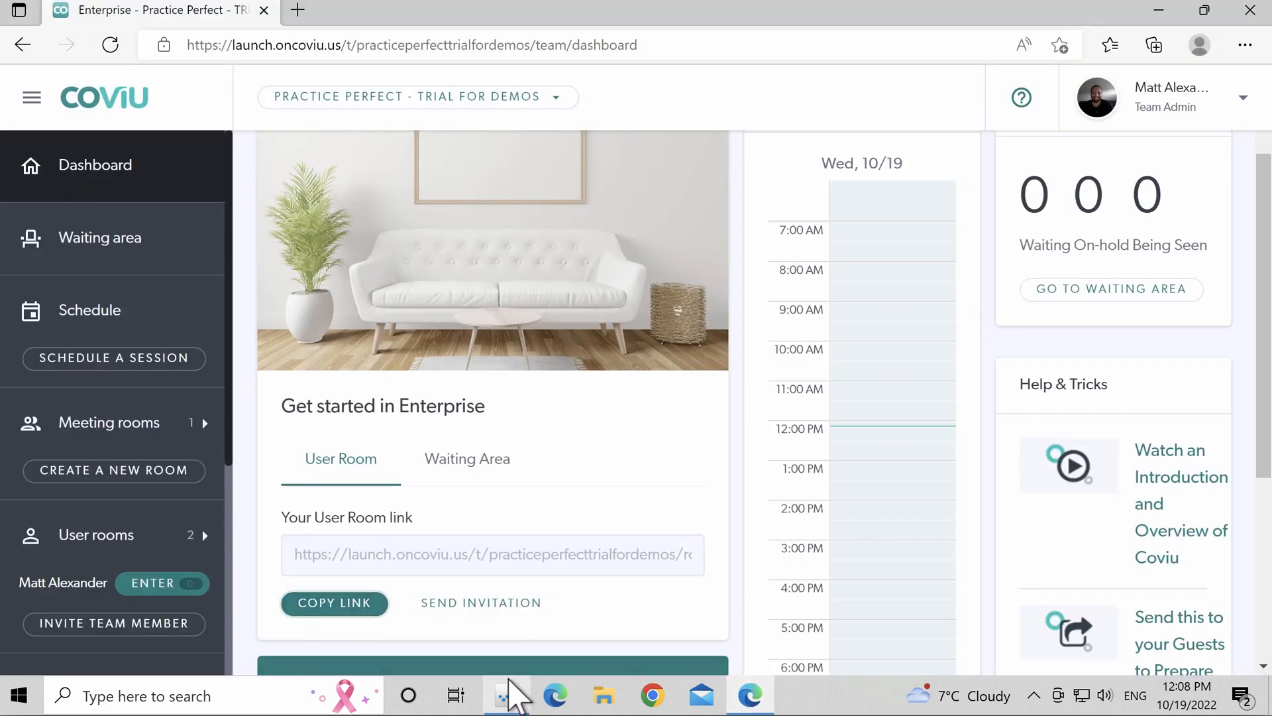
click(508, 694)
click(826, 468)
right_click(825, 472)
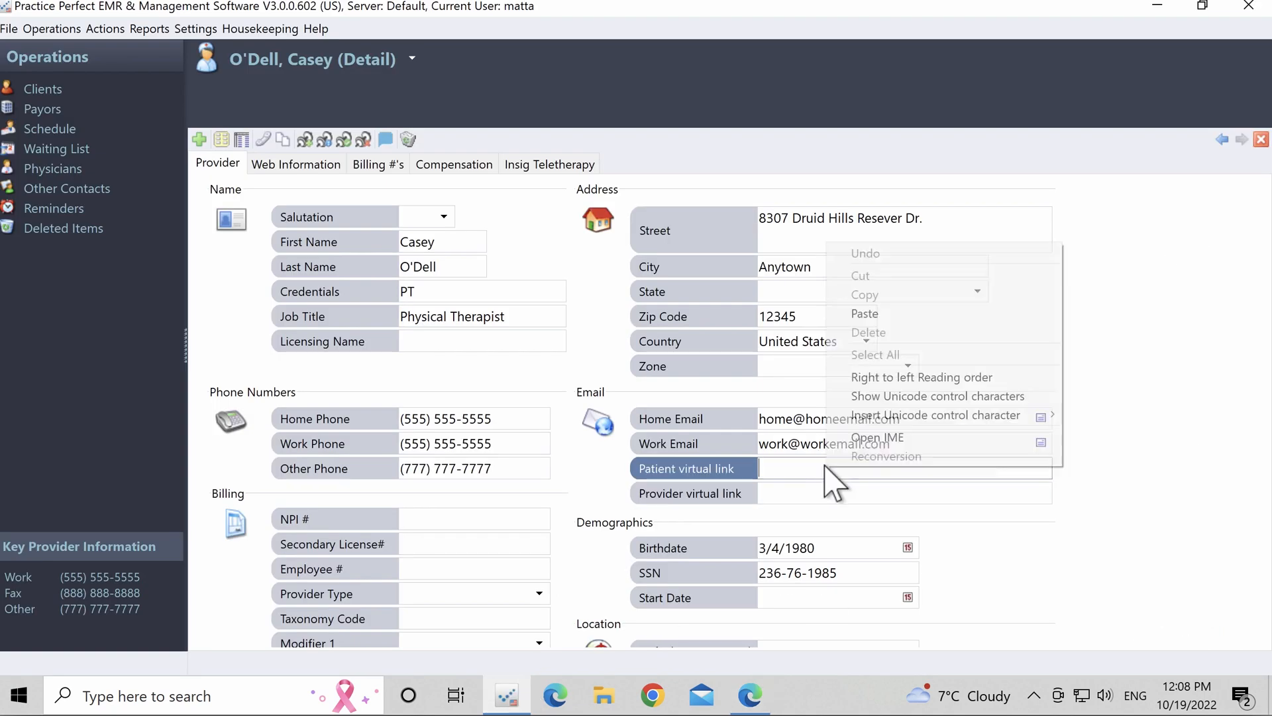
click(905, 314)
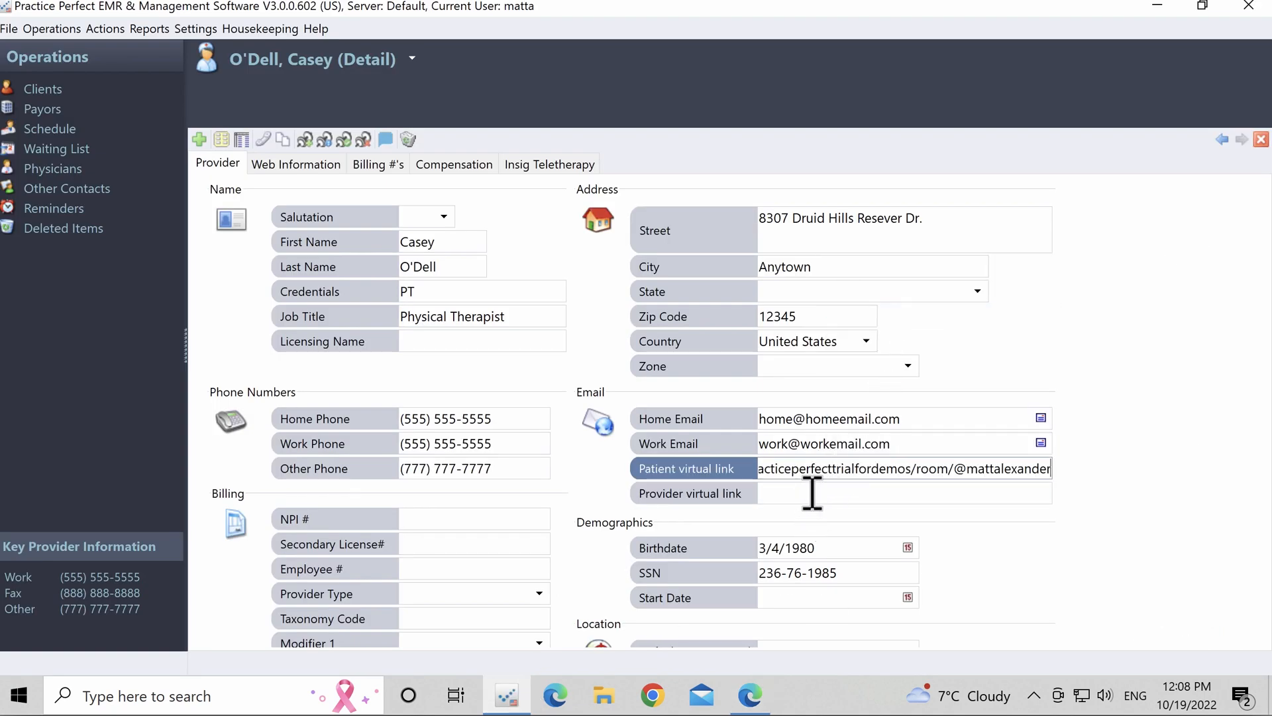
Step: Paste the copied User Room link as the Provider virtual link too
click(813, 493)
right_click(814, 492)
click(854, 337)
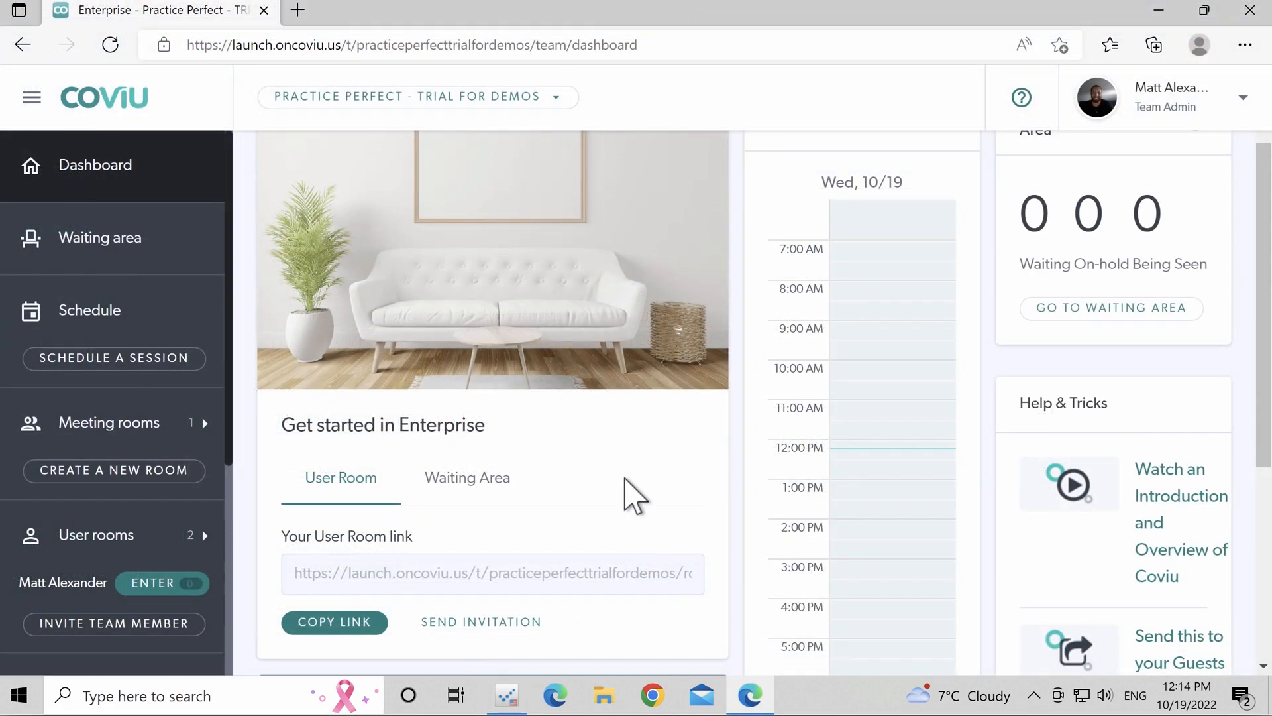
Step: Copy Coviu's Waiting Area link and paste it as the Patient virtual link in the Practice Perfect provider record
click(490, 492)
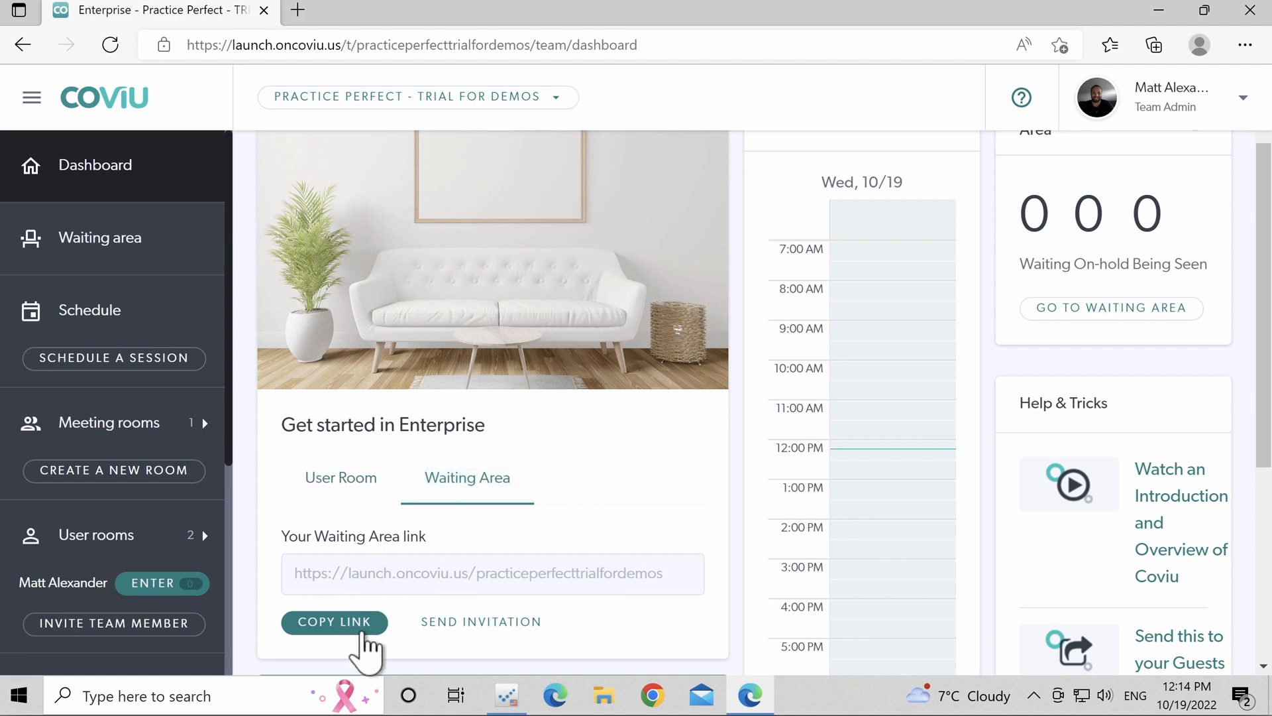
click(363, 635)
click(508, 692)
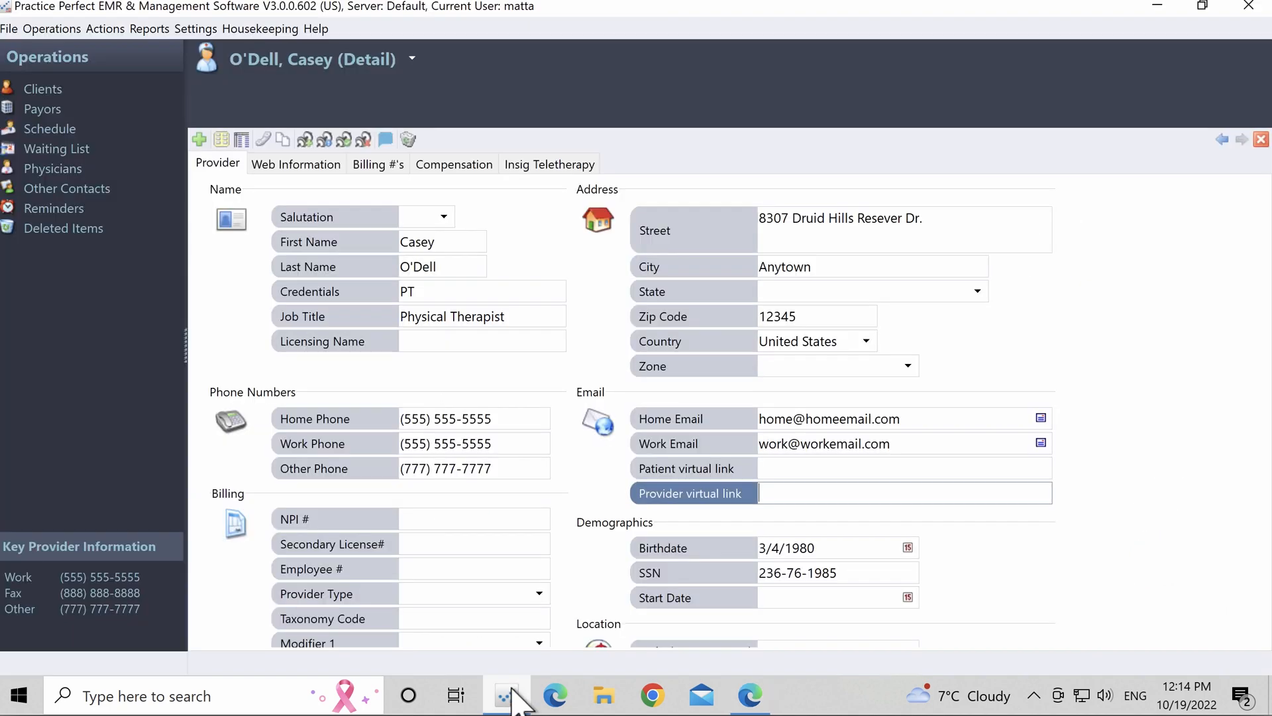
click(806, 468)
right_click(803, 469)
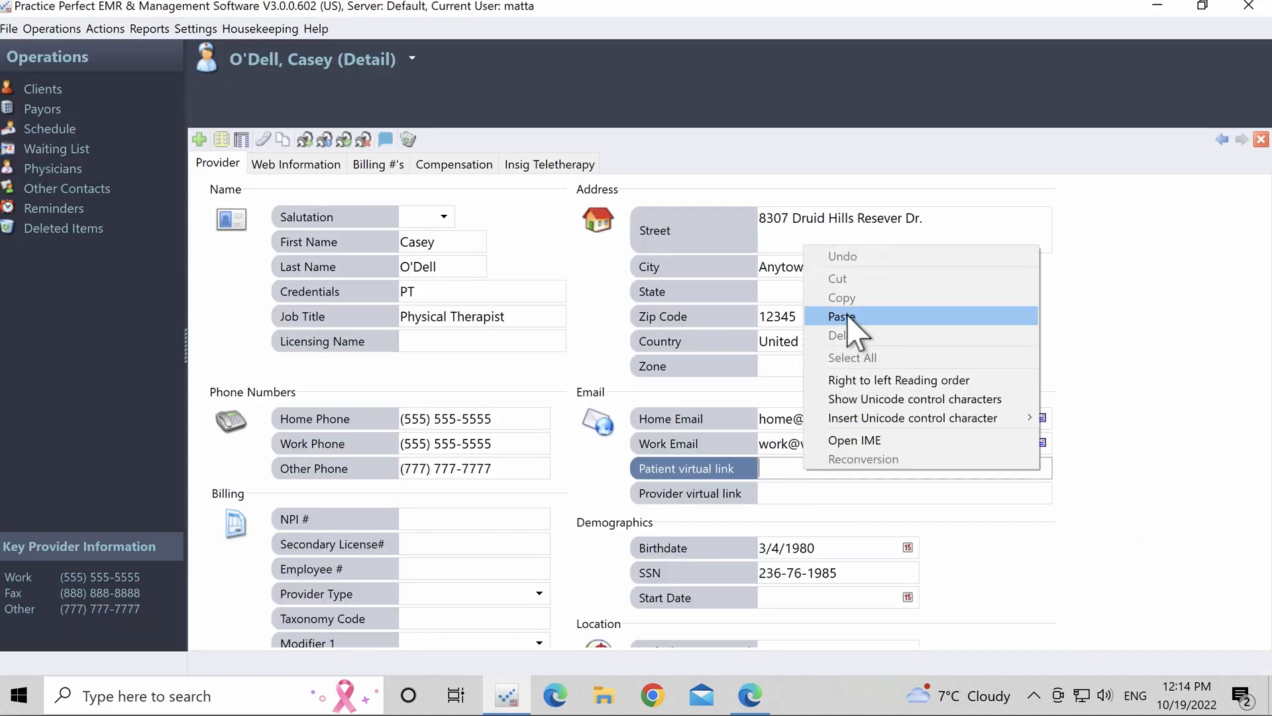
click(842, 316)
Step: Copy the web address of Coviu's waiting area page and paste it as the Provider virtual link in the Practice Perfect provider record
click(751, 694)
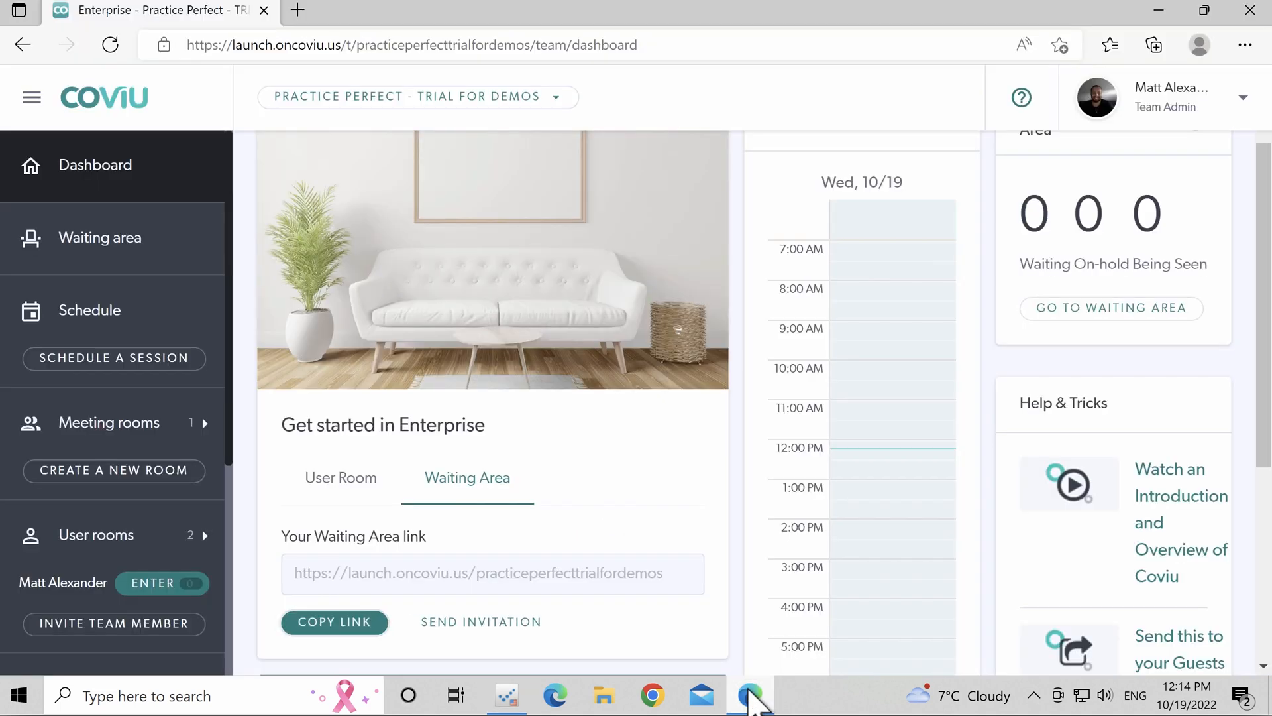
click(176, 246)
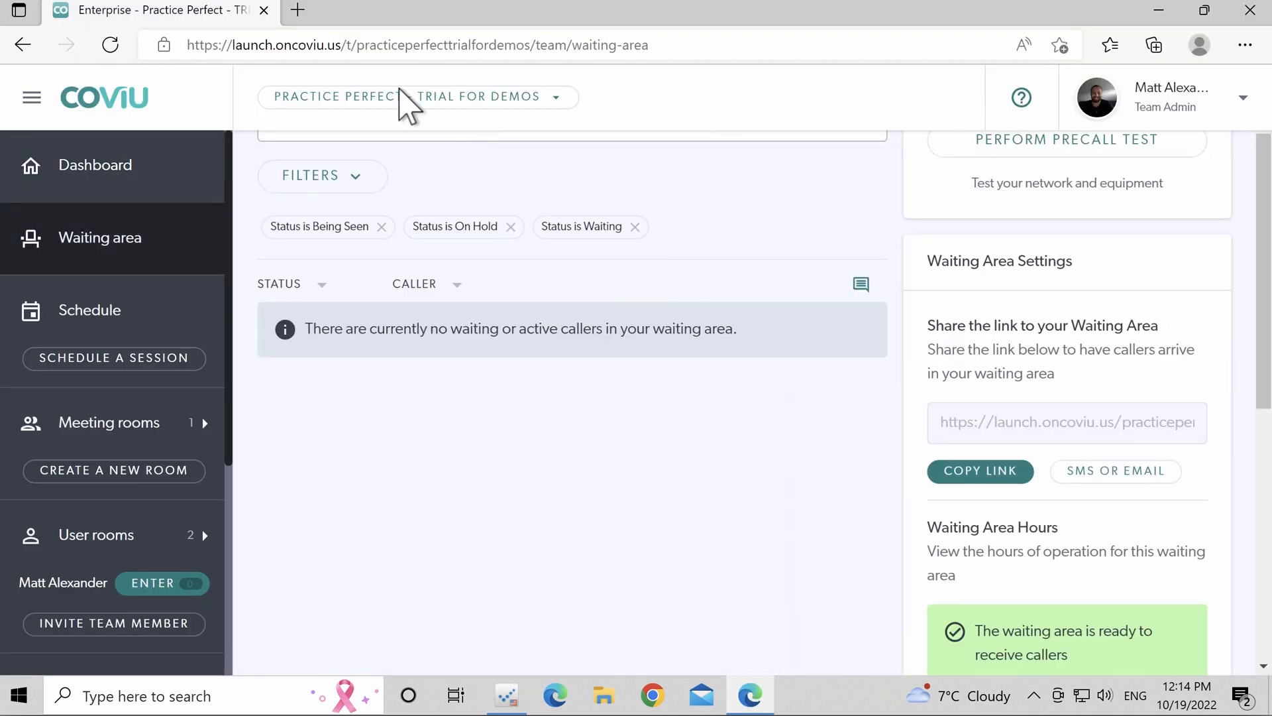
drag(653, 44, 182, 44)
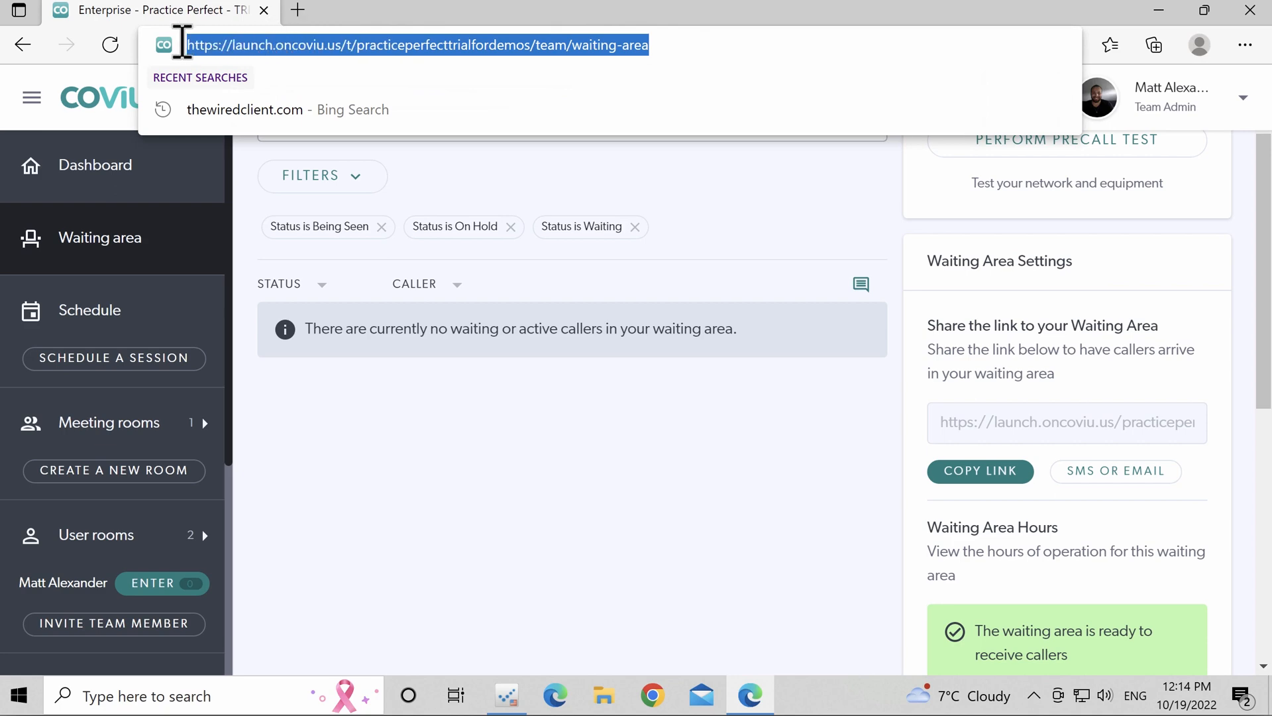
right_click(242, 46)
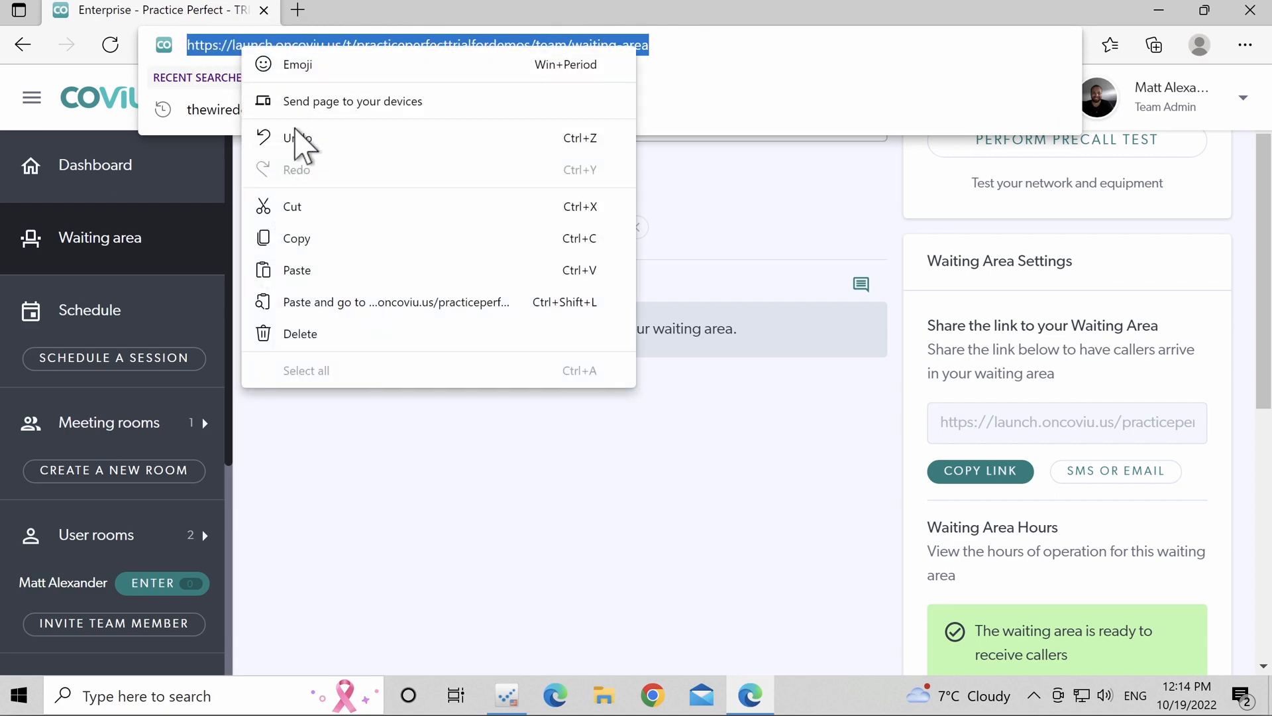
click(335, 238)
click(520, 686)
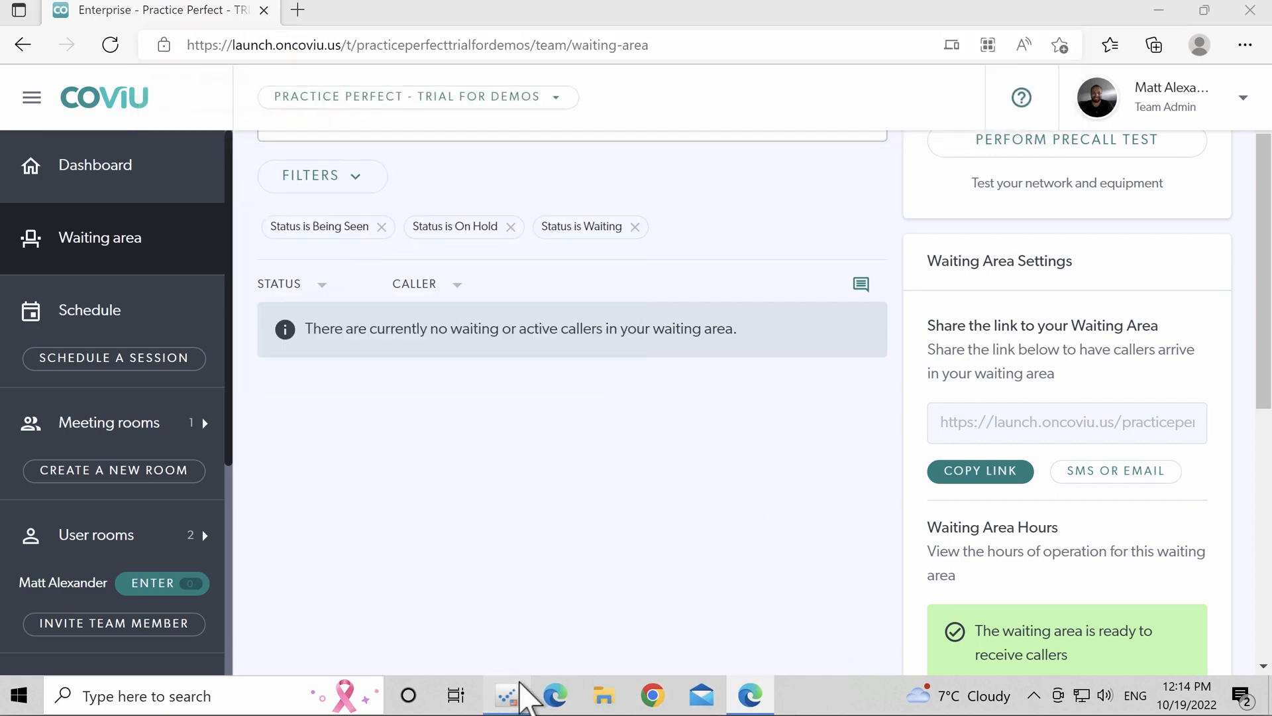
click(797, 493)
right_click(802, 495)
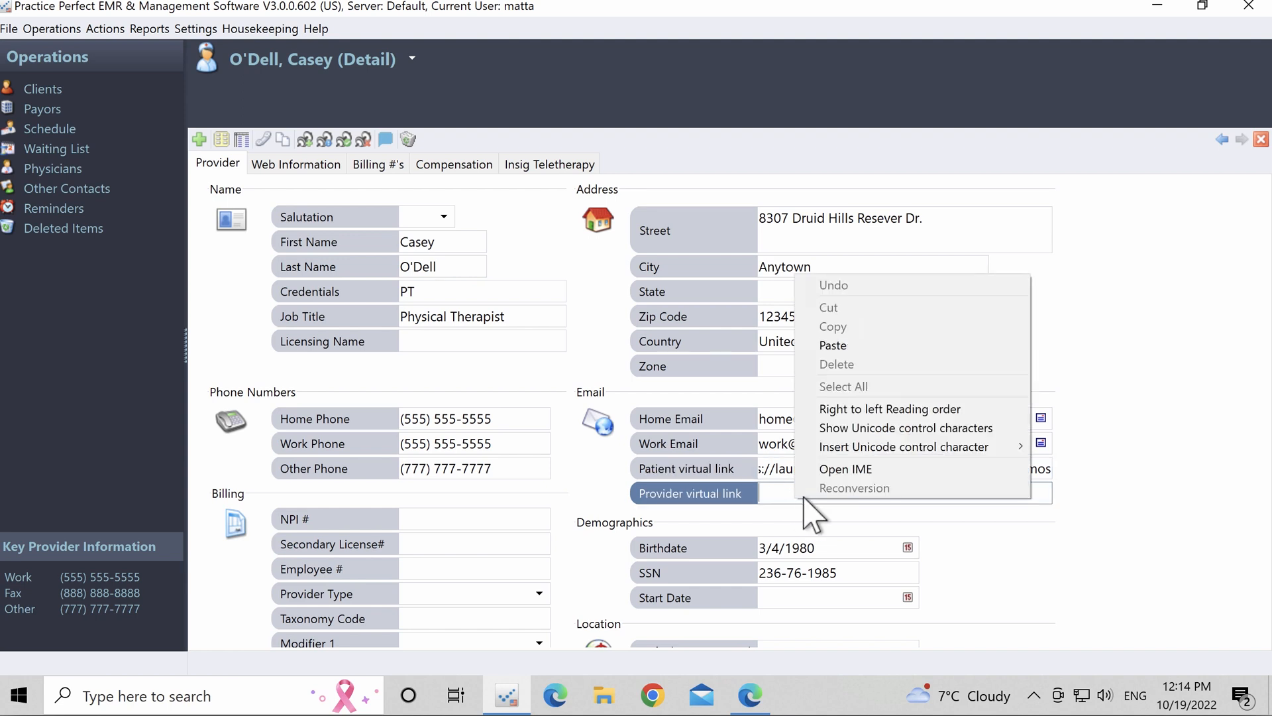
click(842, 345)
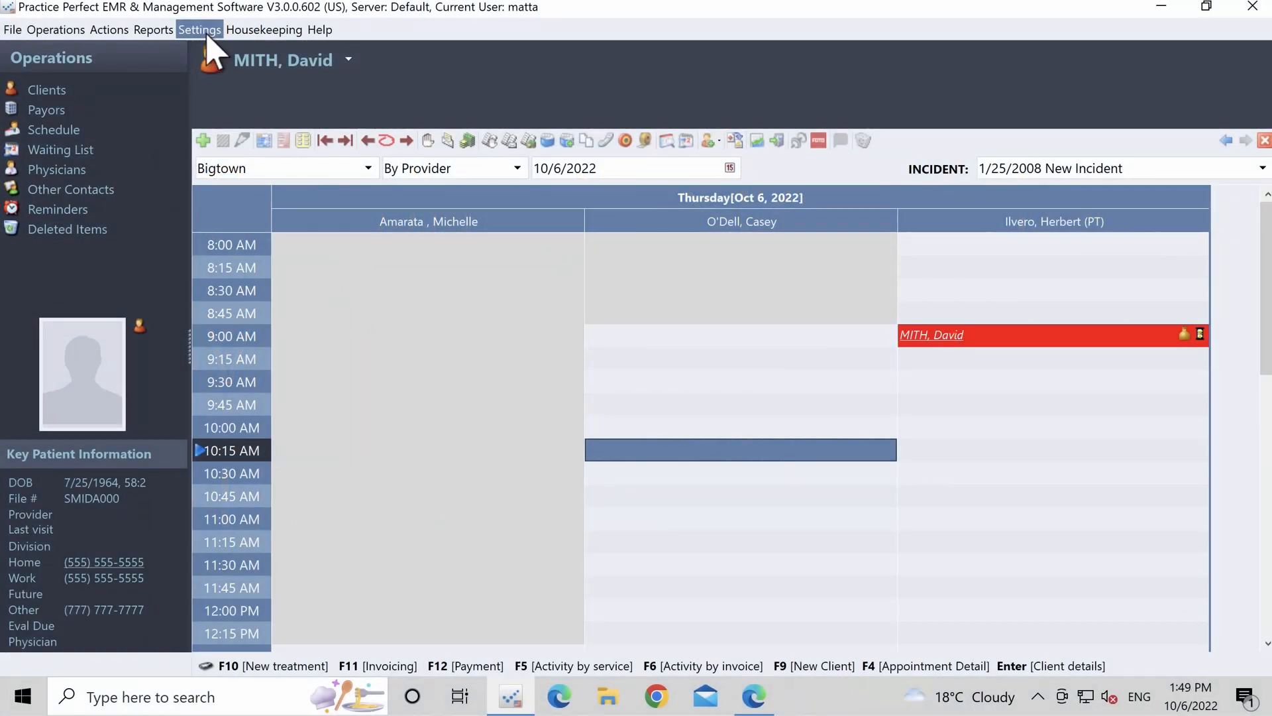
Step: Customize the email appointment notification for the Admin location to include the virtual appointment link
click(204, 32)
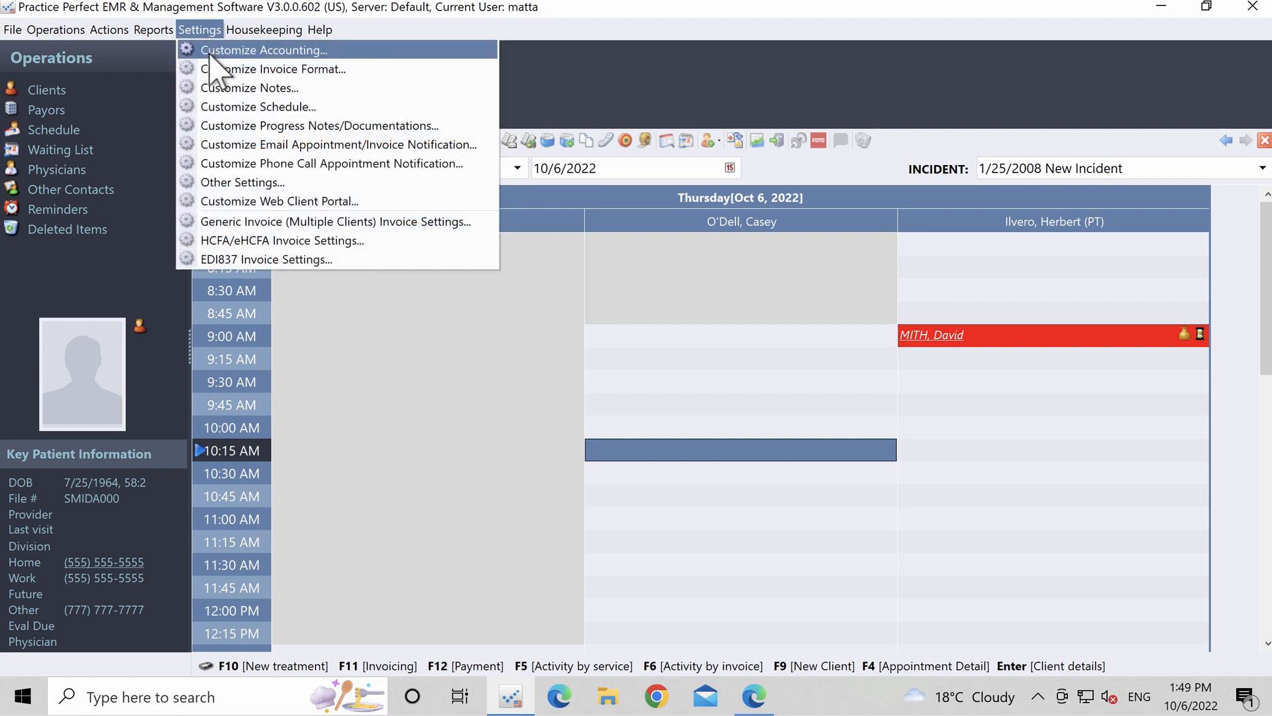
click(219, 144)
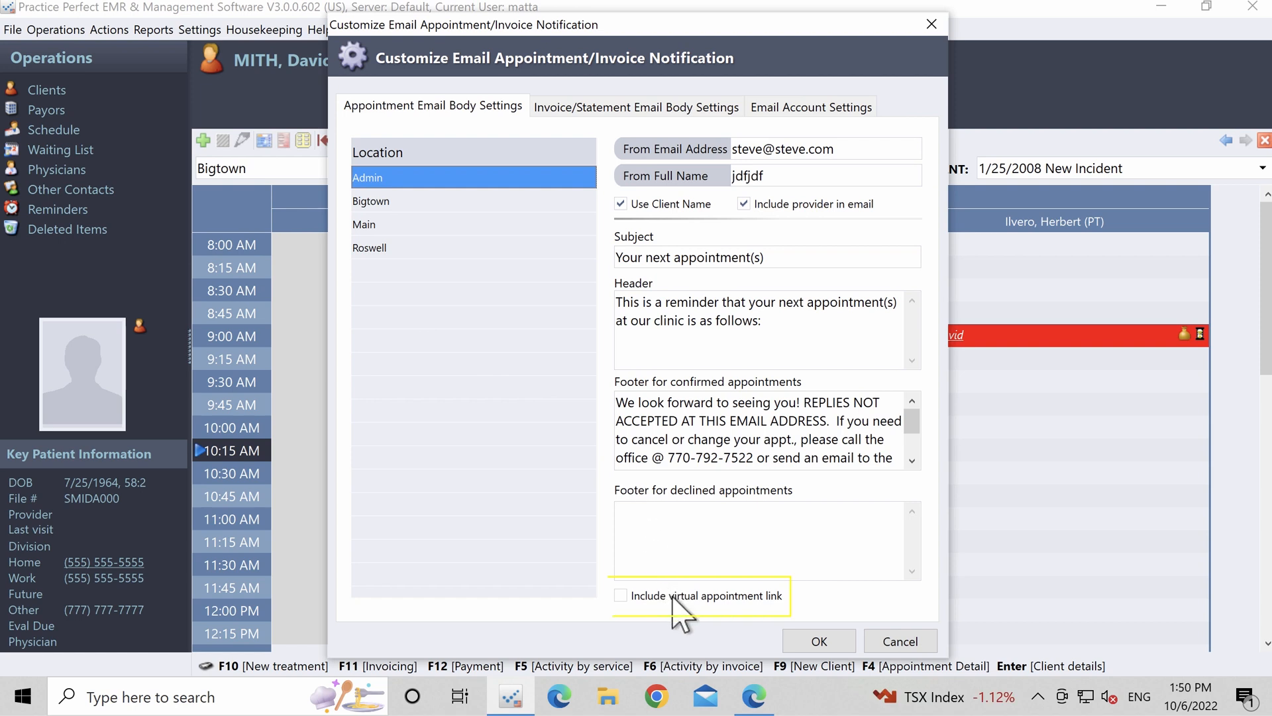
click(675, 595)
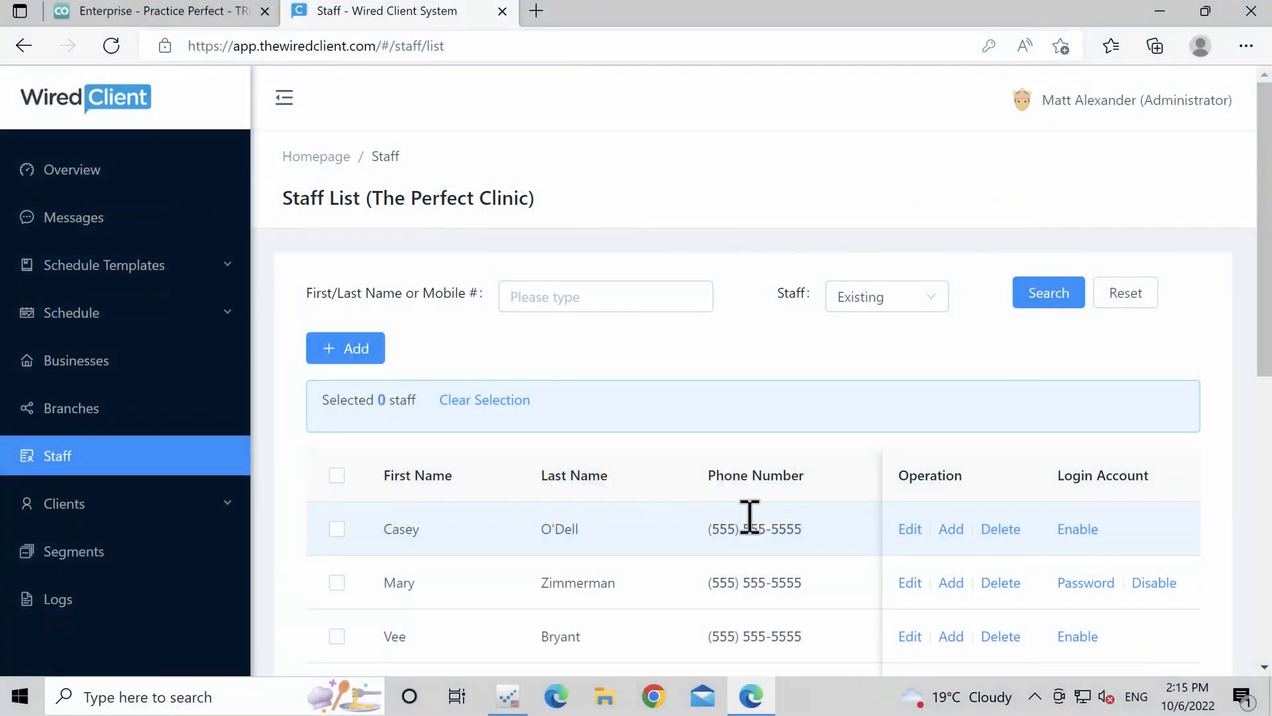
Step: Edit the first listed staff member, set the URL to the saved launch.oncoviu.us link, and save the record
click(902, 529)
scroll(899, 527, down, 3)
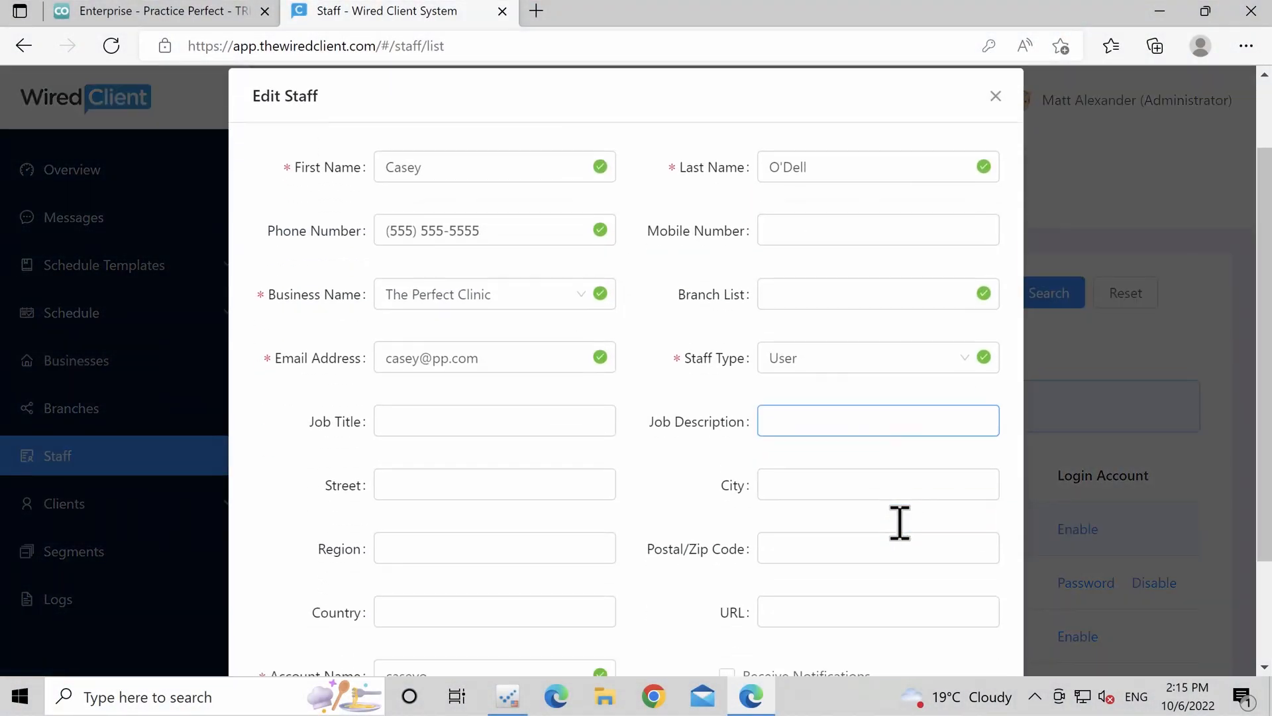
click(863, 494)
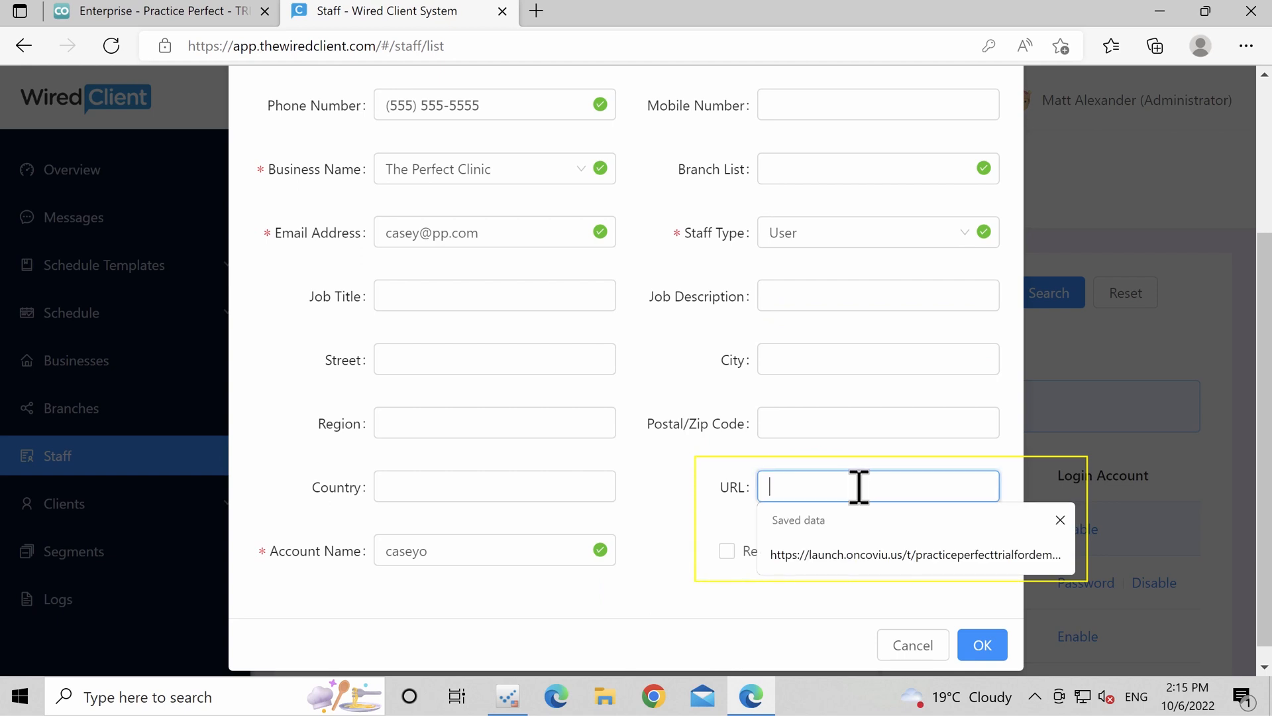
click(829, 554)
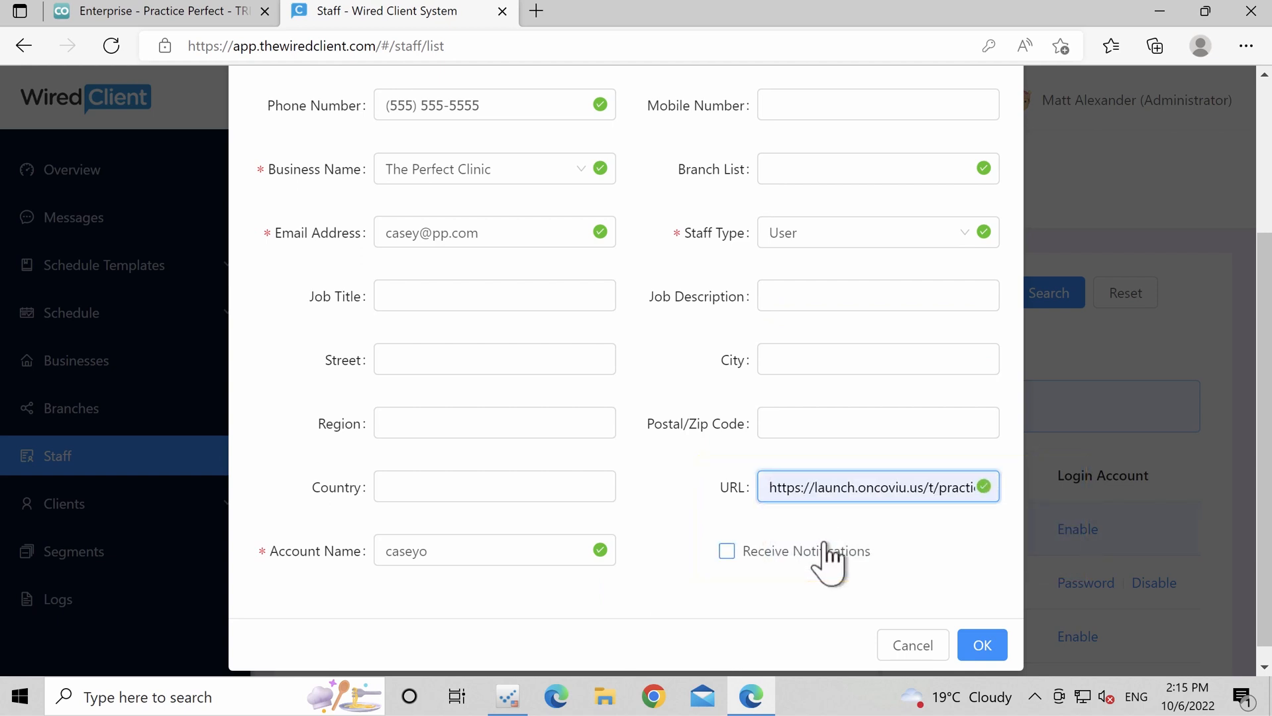
click(983, 646)
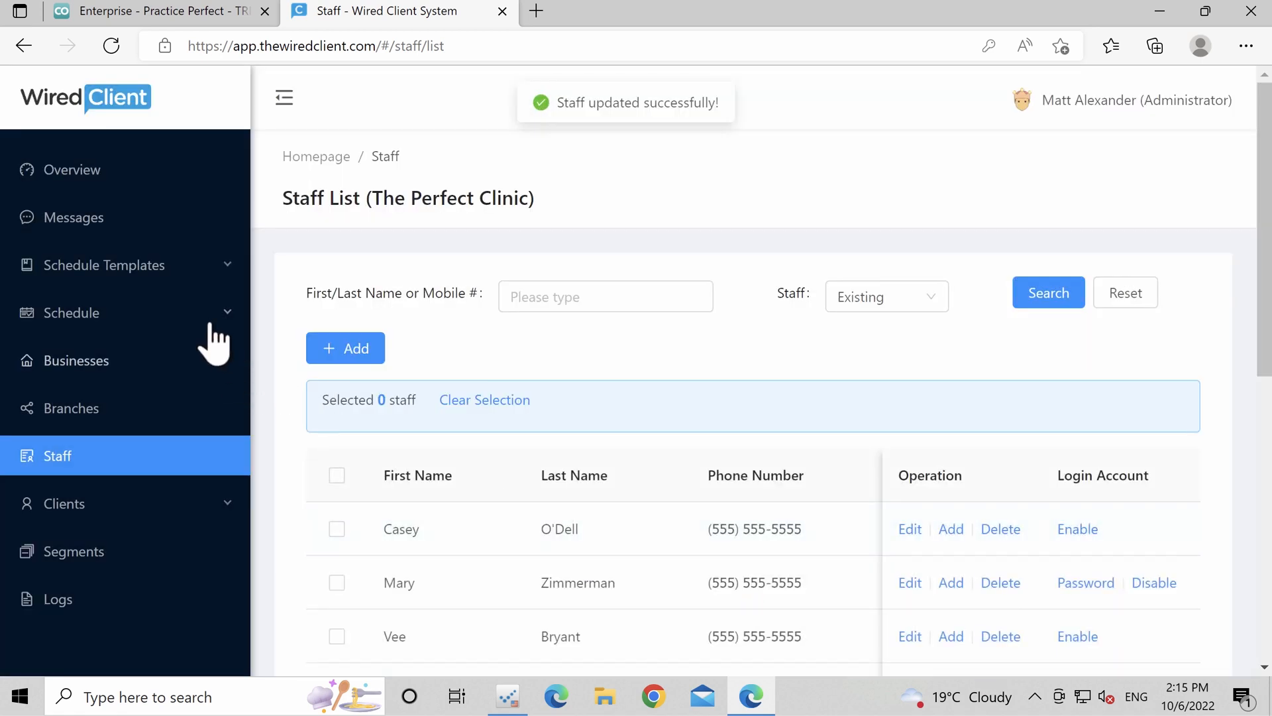
Step: Search the message templates for the title "Teletherapy Reminder" and open the matching template for editing
click(212, 322)
click(153, 363)
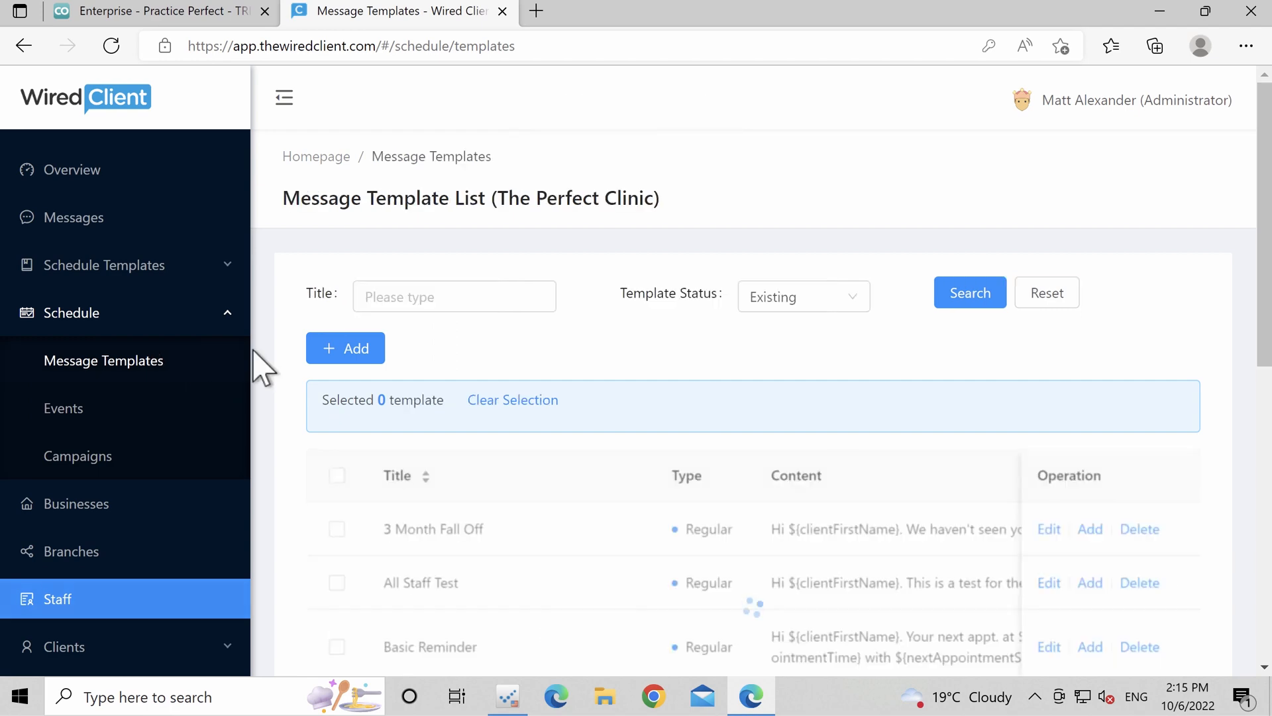
click(402, 298)
click(414, 364)
click(969, 299)
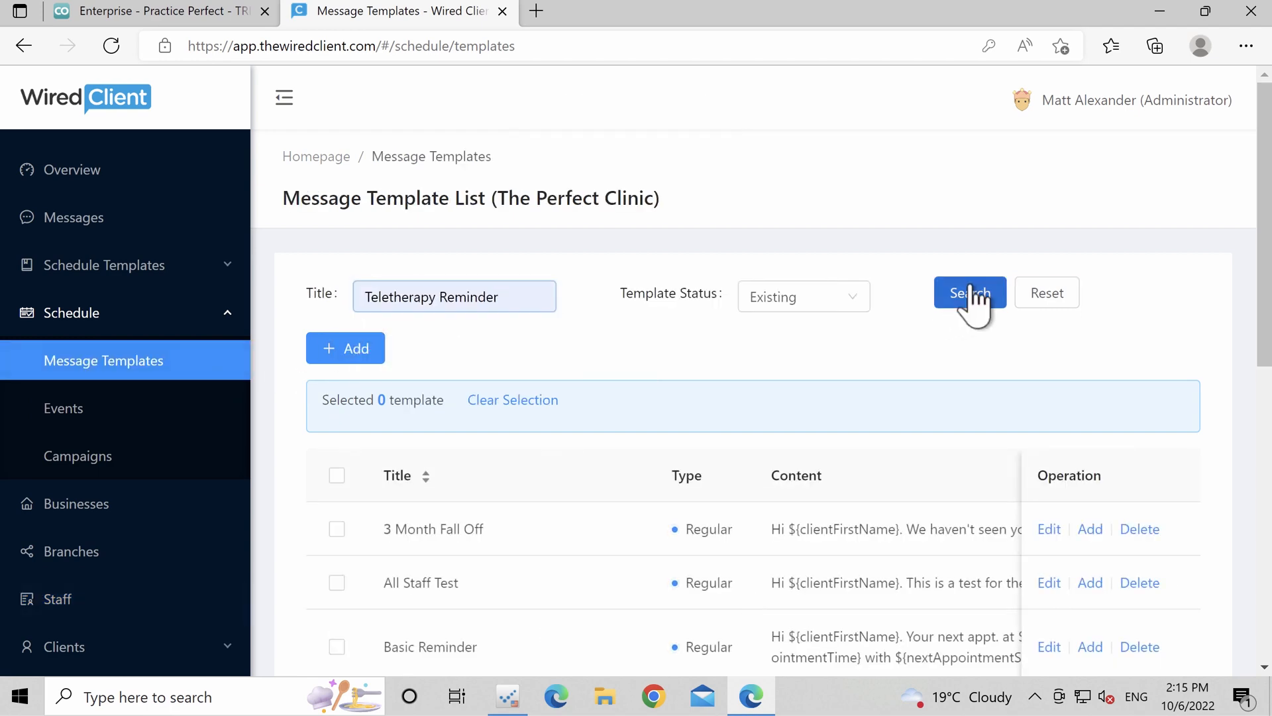
click(1049, 539)
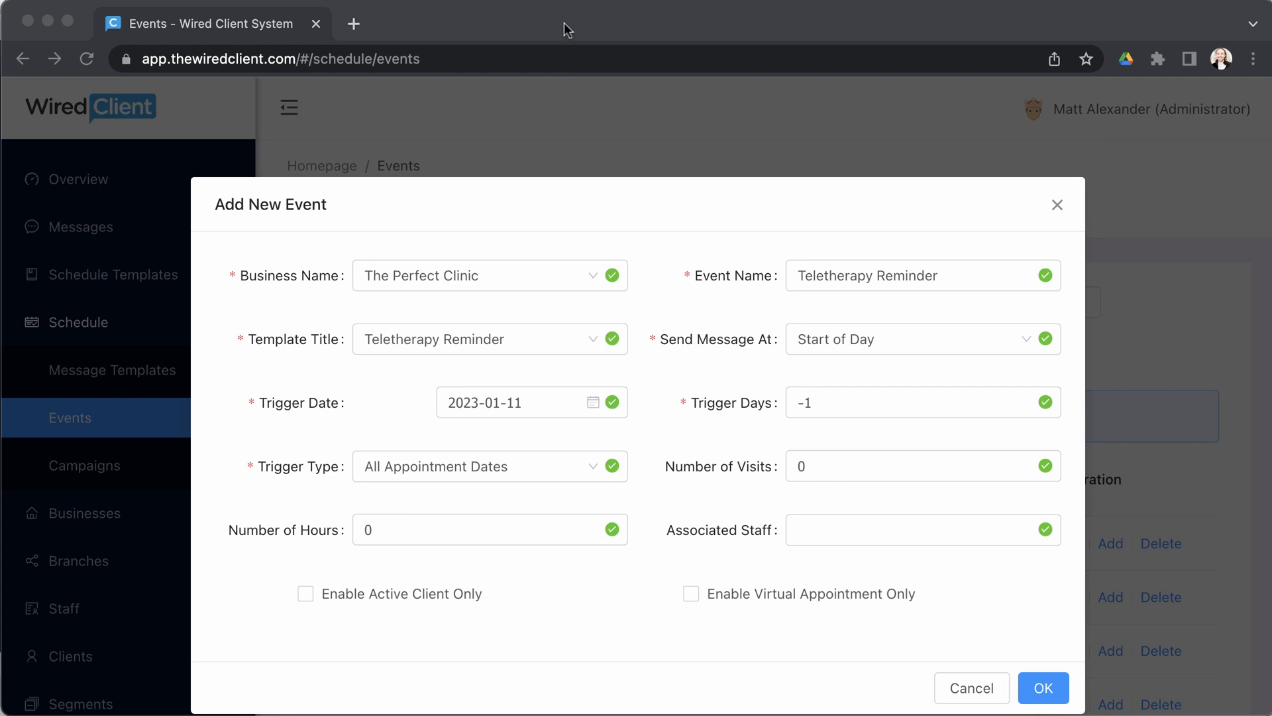
Step: Restrict the new Teletherapy Reminder event to virtual appointments only
click(564, 22)
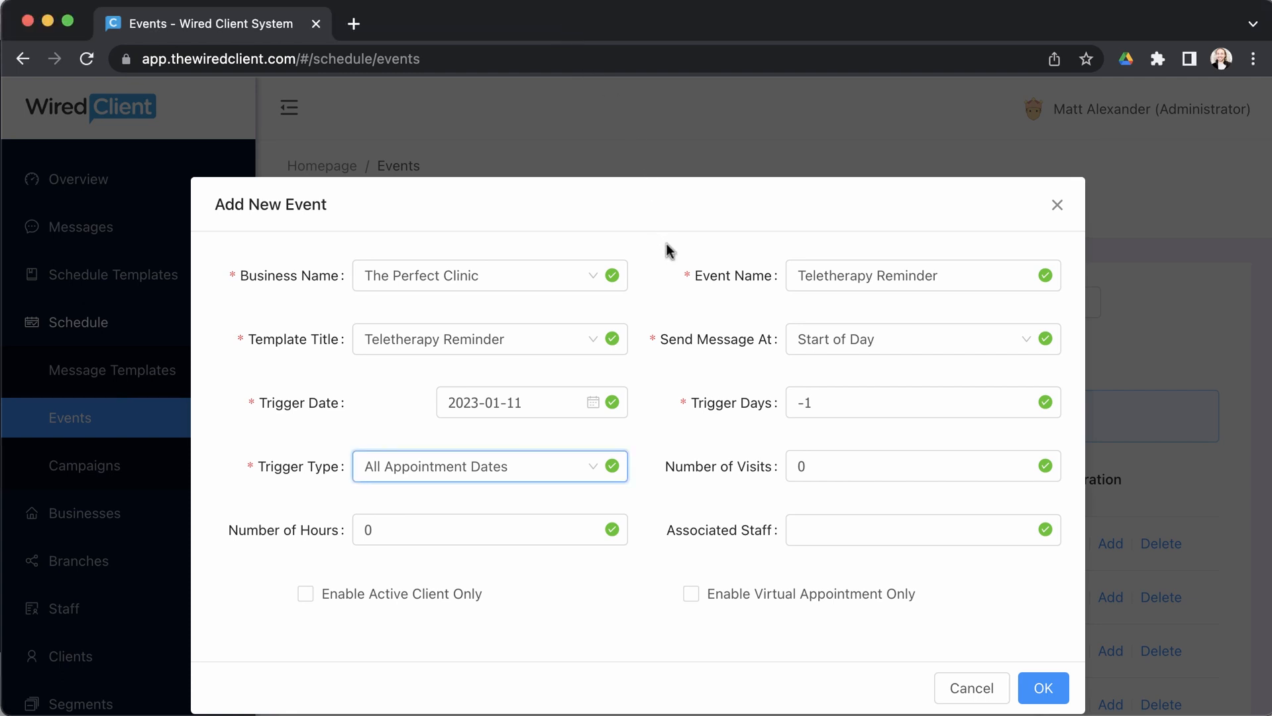
scroll(666, 244, down, 1)
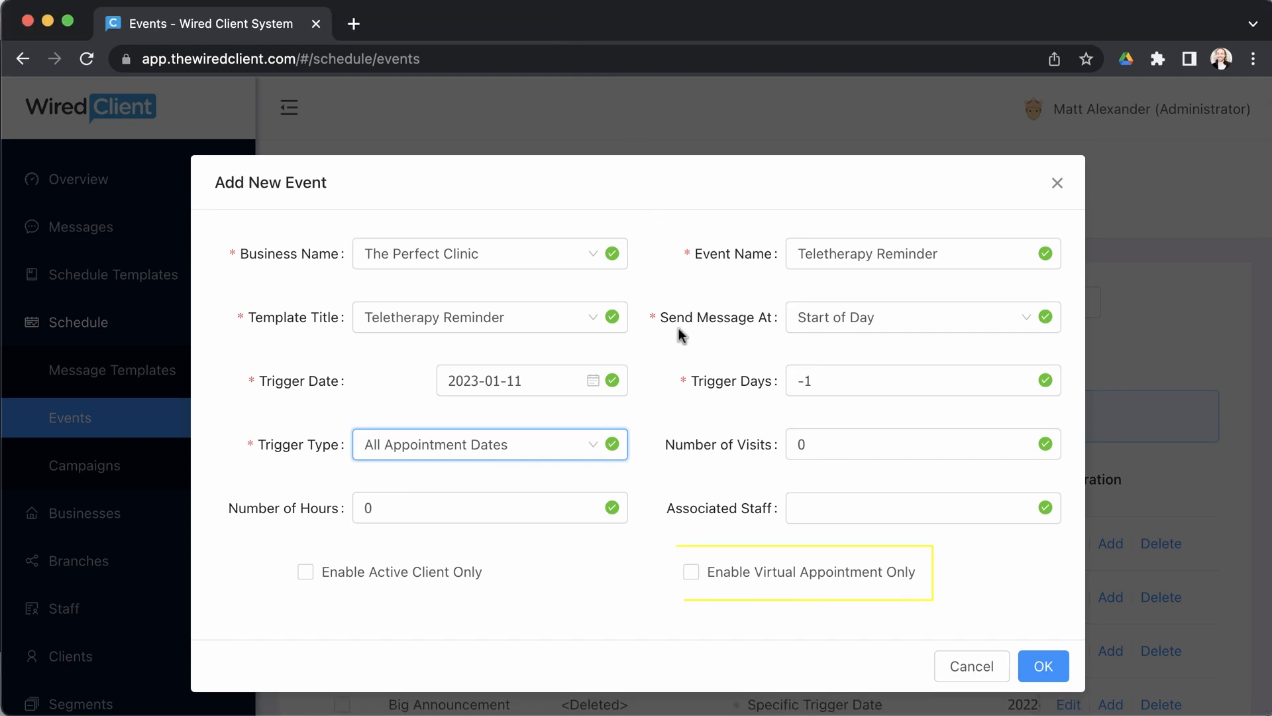
click(691, 572)
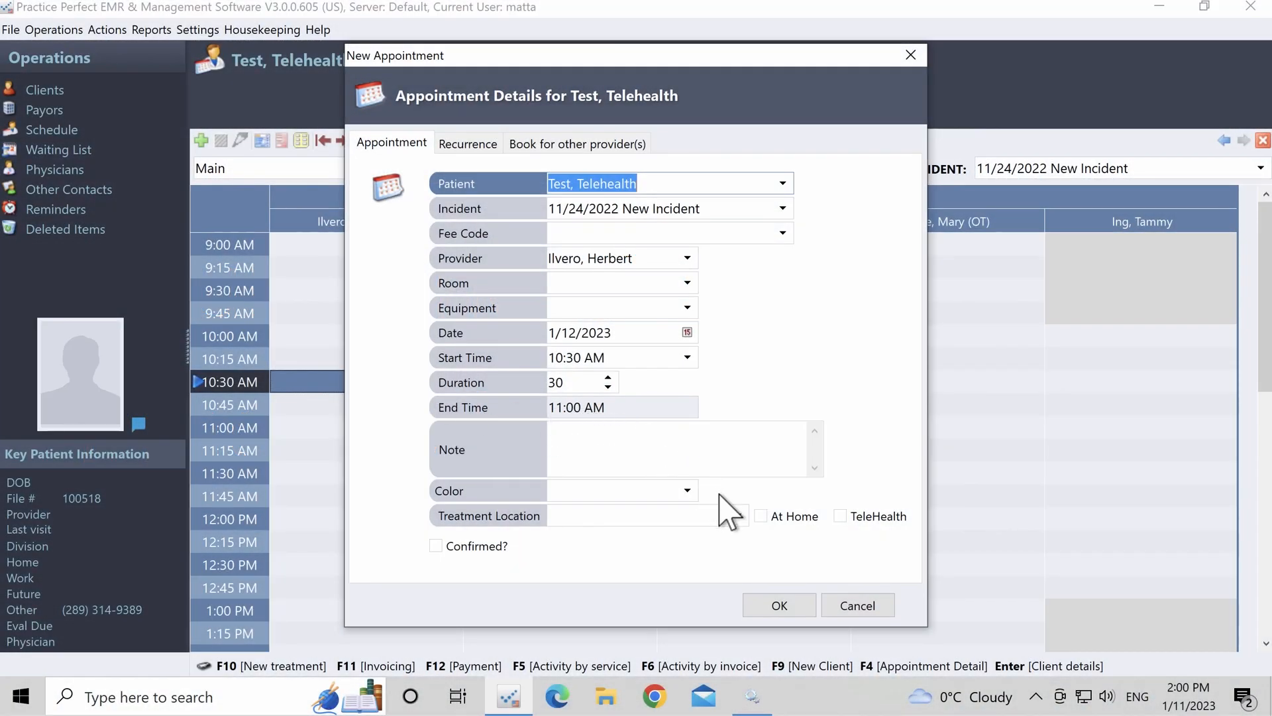
Step: In Practice Perfect, set the new appointment's color to Teletherapy, mark it as TeleHealth, and save it to the schedule
click(689, 494)
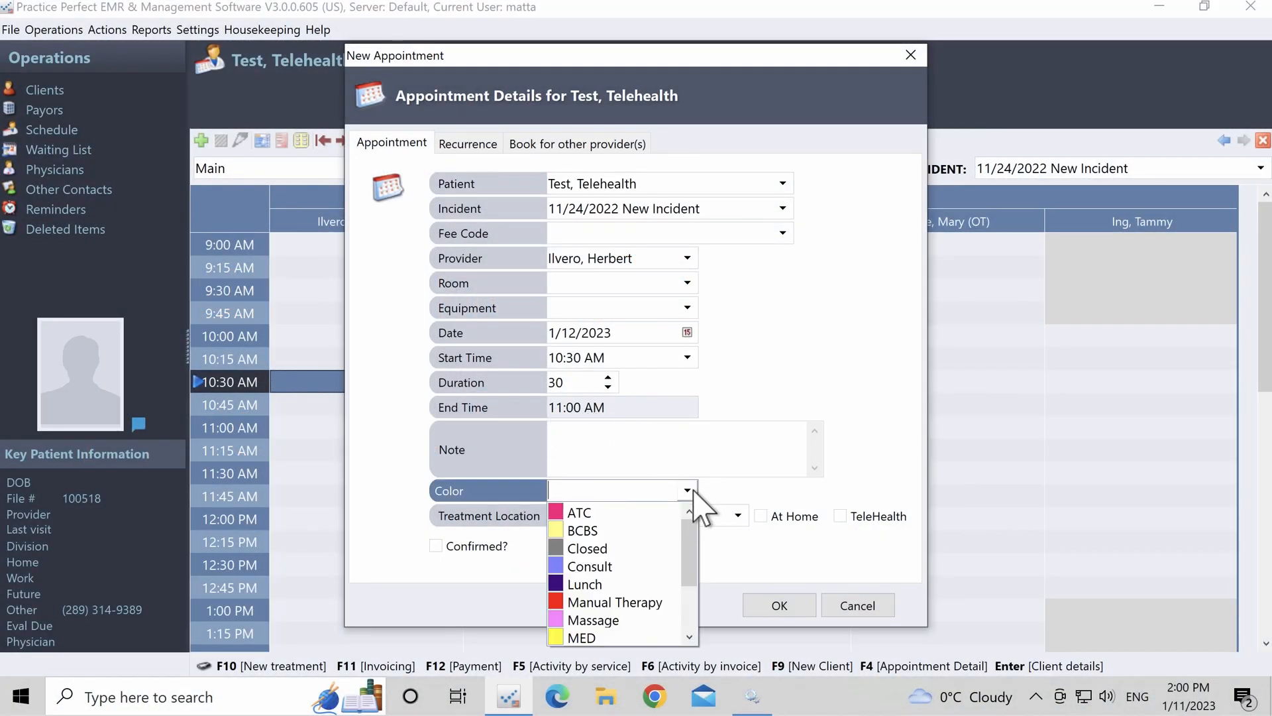
scroll(692, 556, down, 1)
drag(693, 567, 690, 617)
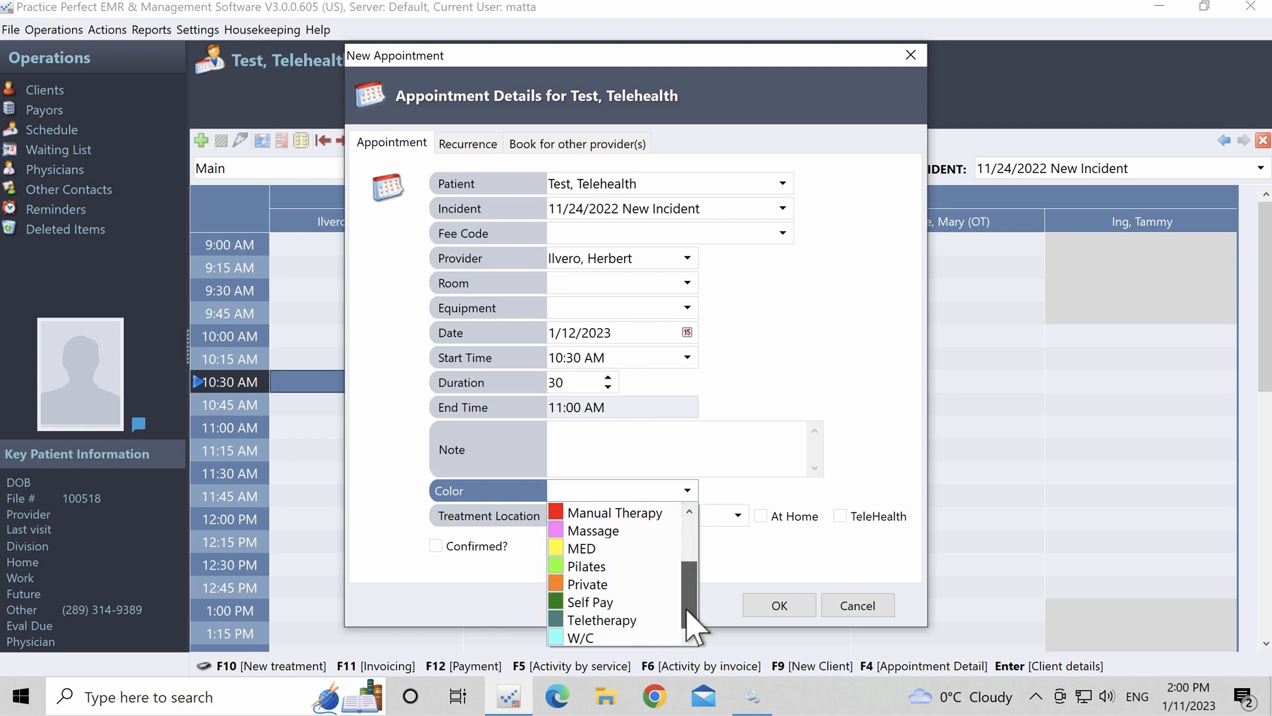
click(628, 620)
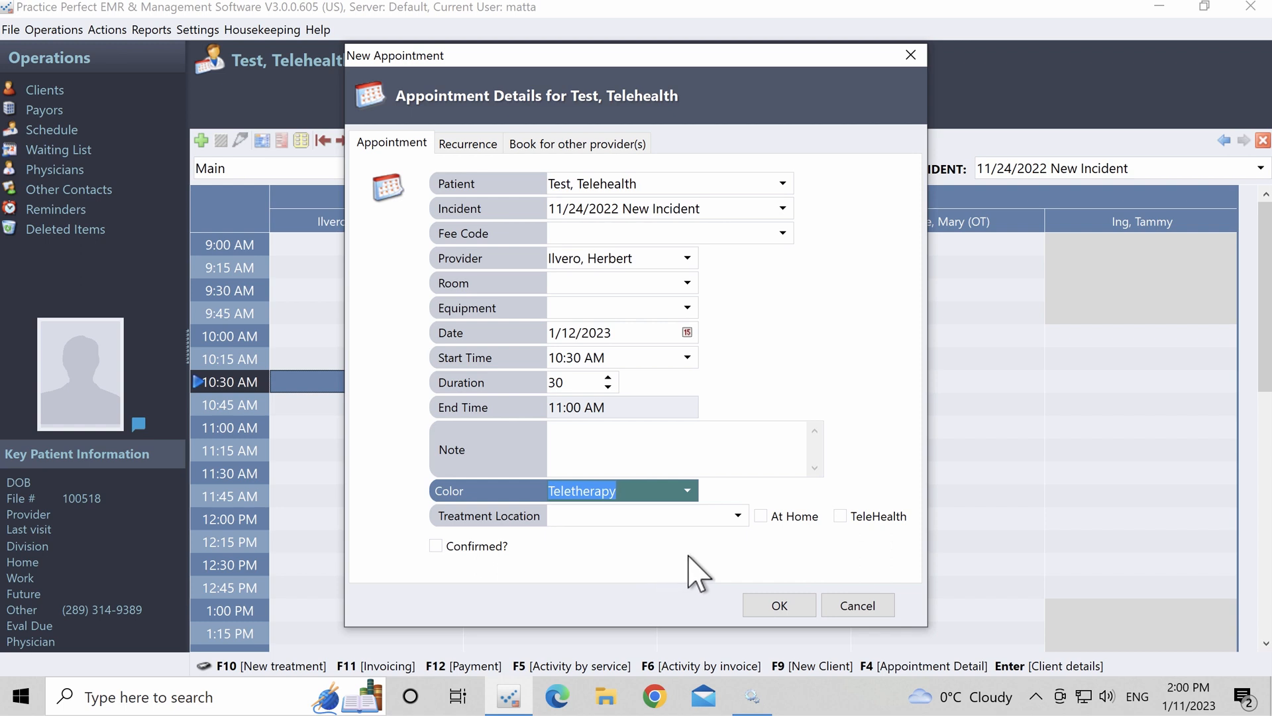
click(839, 517)
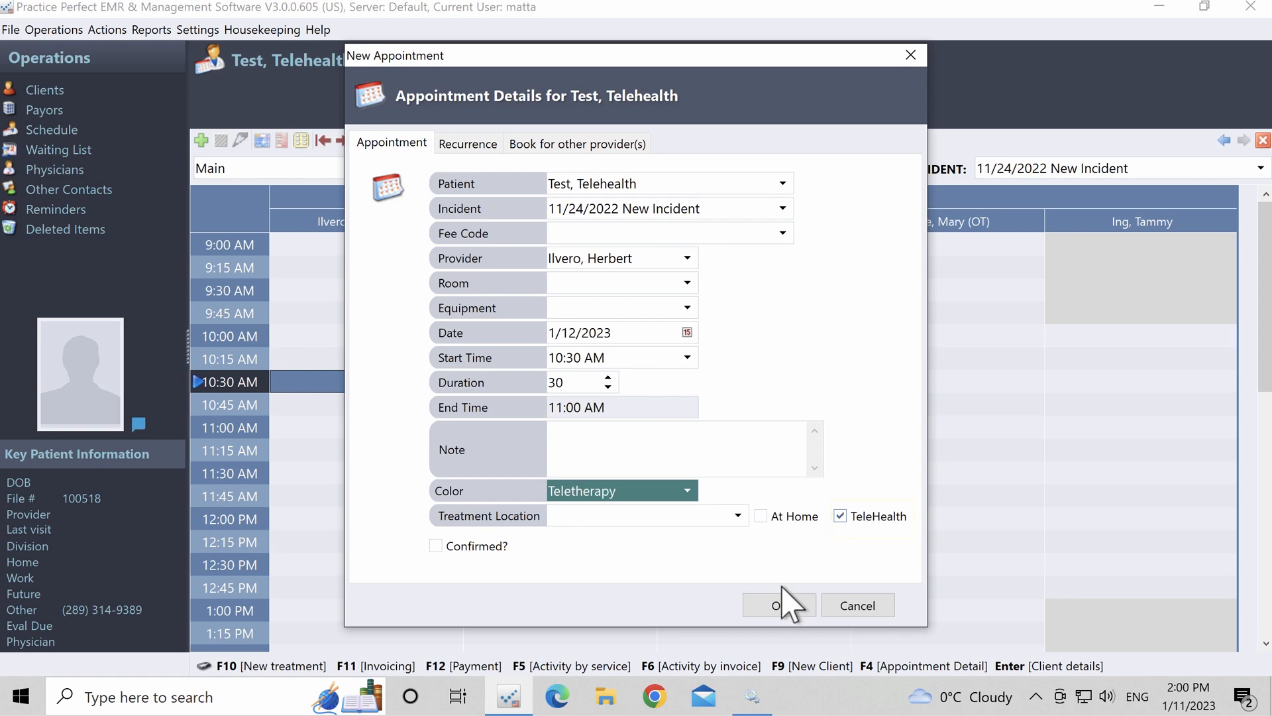
click(781, 604)
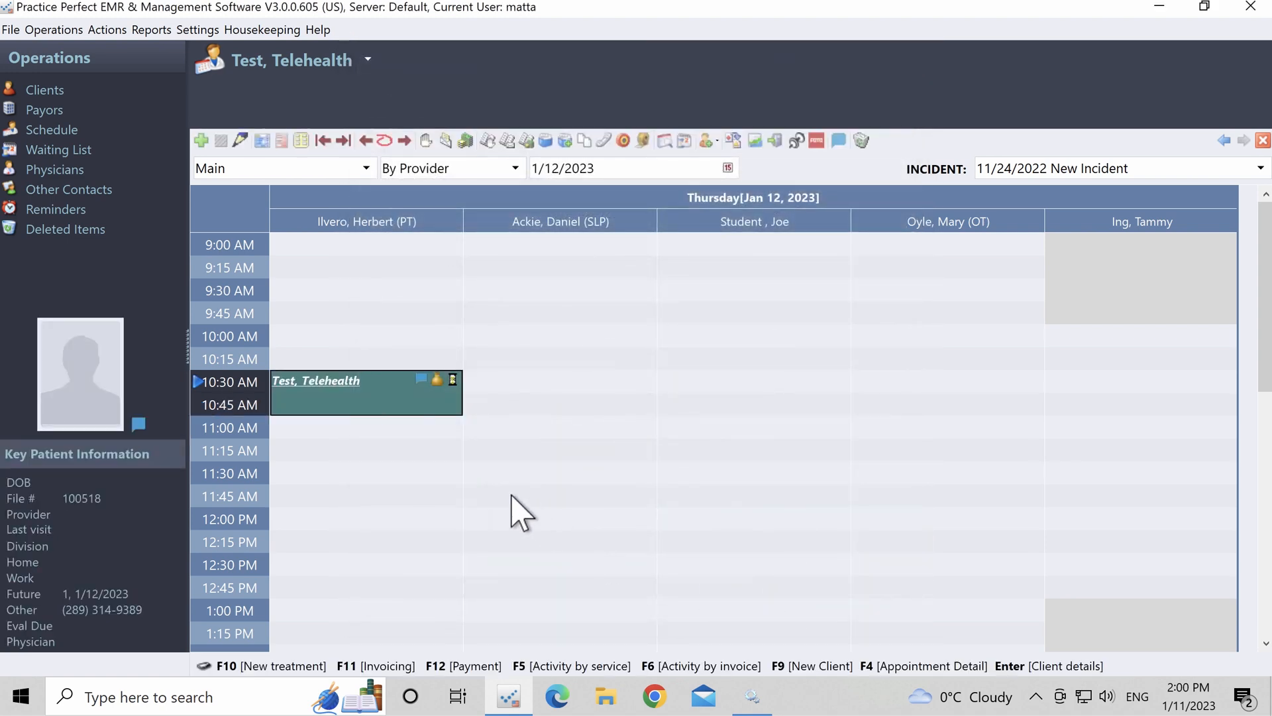
Step: Show the available actions for the 10:30 AM teletherapy appointment on the schedule
right_click(419, 416)
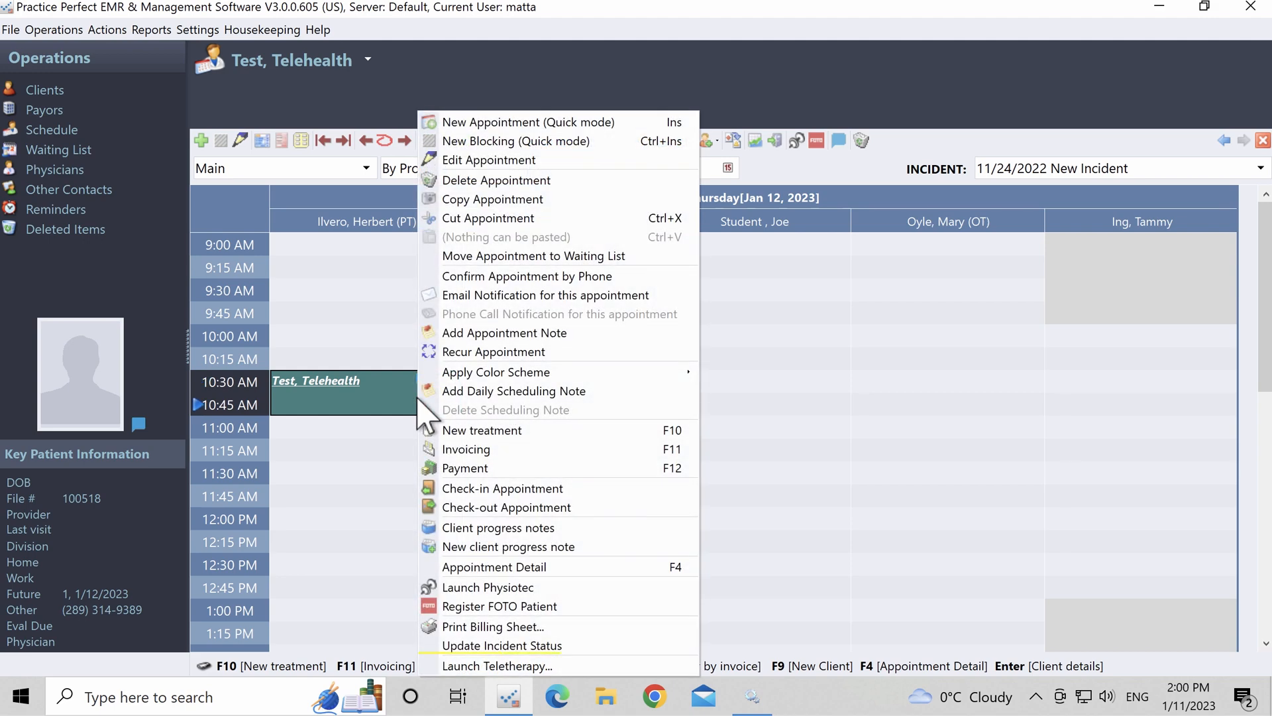